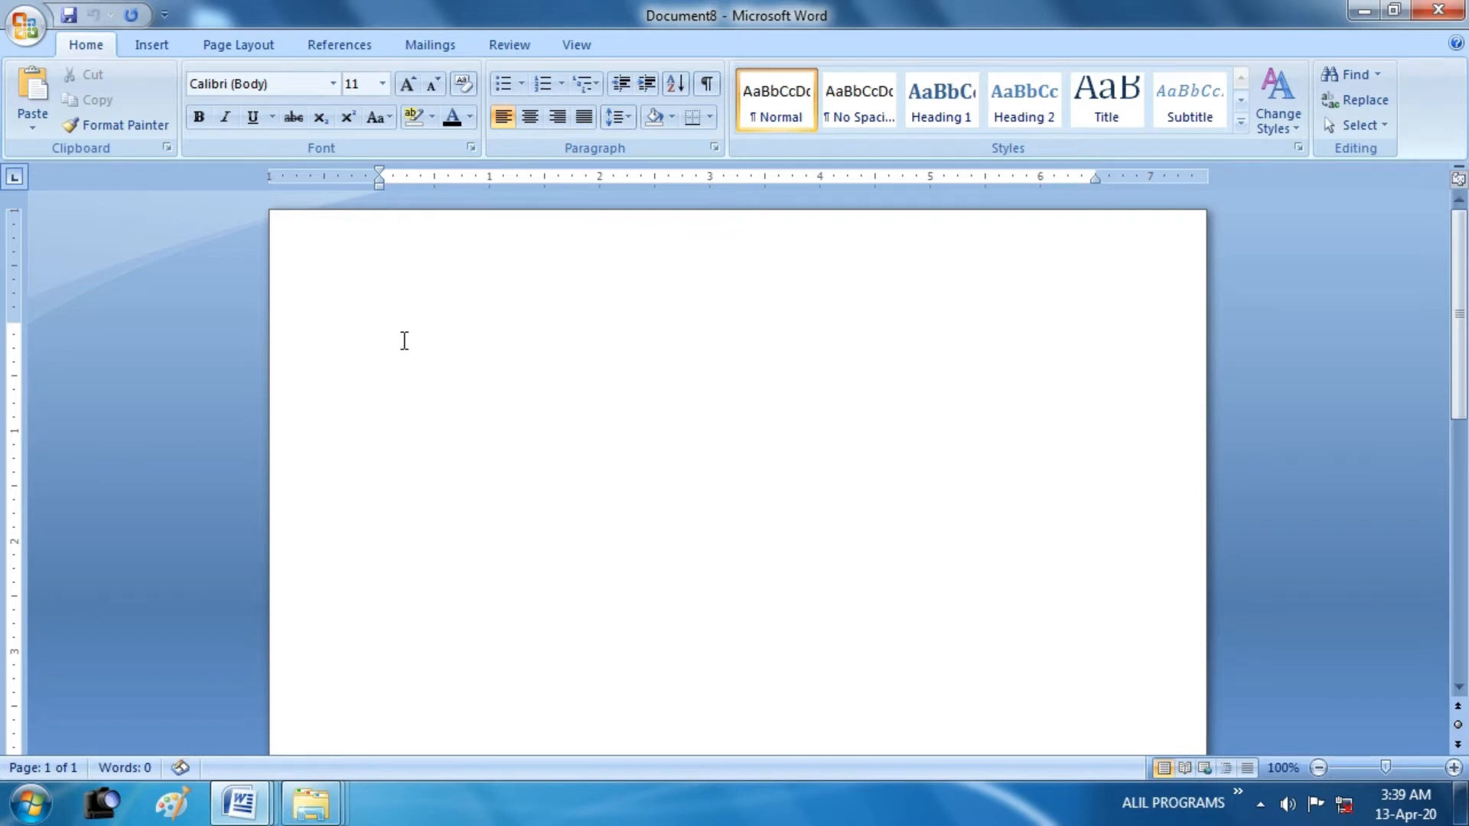
# Enter the title "LEARN FROM ANTS" and start a new paragraph below it
pyautogui.write('4')
pyautogui.write('EARN FROM ANT')
pyautogui.write('S')
pyautogui.press('Return')
pyautogui.press('Tab')
pyautogui.press('BackSpace')
pyautogui.write('HAV')
pyautogui.press('BackSpace')
pyautogui.press('BackSpace')
pyautogui.press('BackSpace')
# Write the paragraph's opening "have you even noticed the ants going in a long row? Did you count the ants?"
pyautogui.write('have you even noticed the ants going in a')
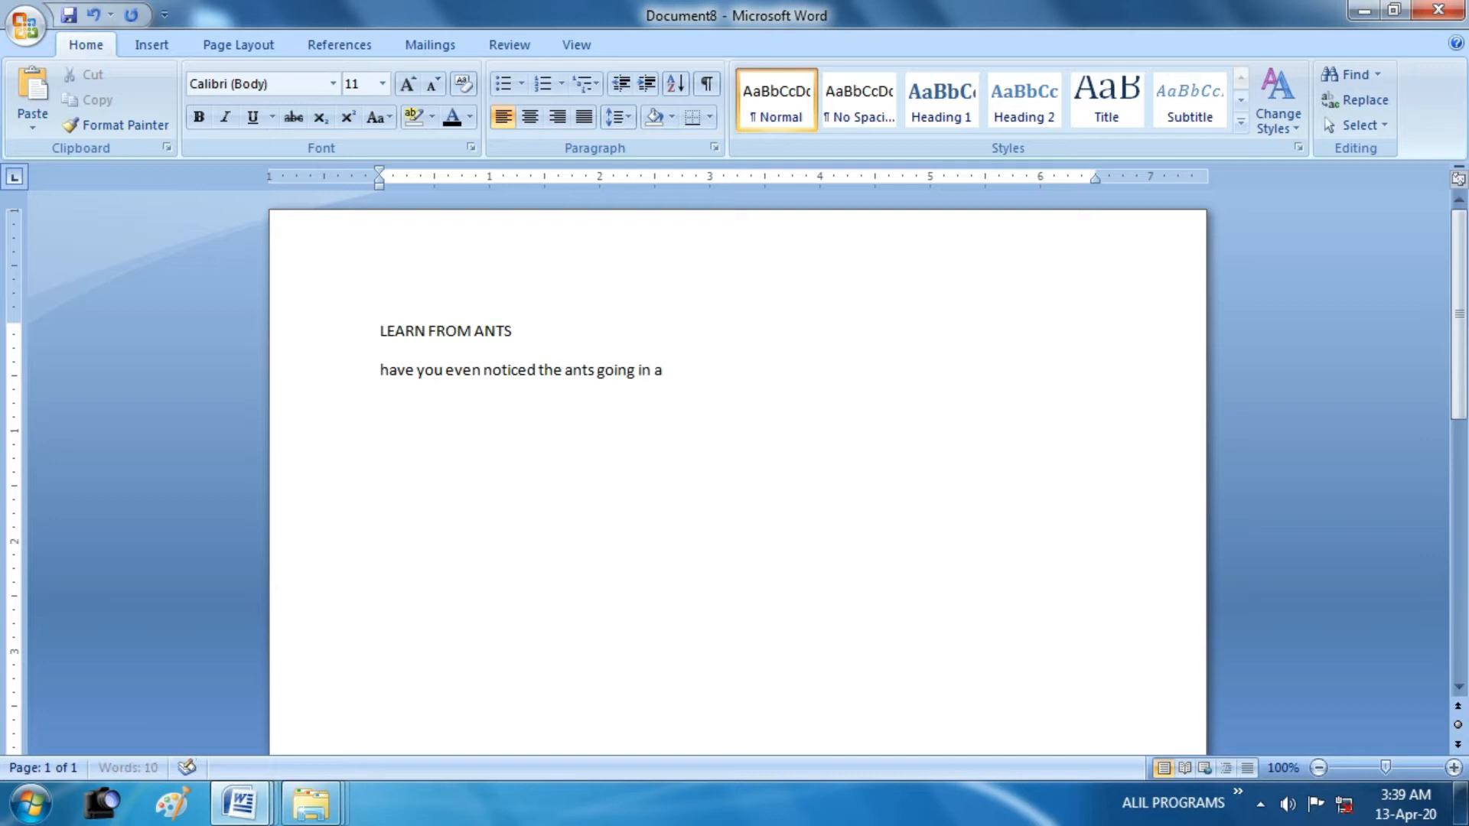
pyautogui.write(' long row? Did you count the a')
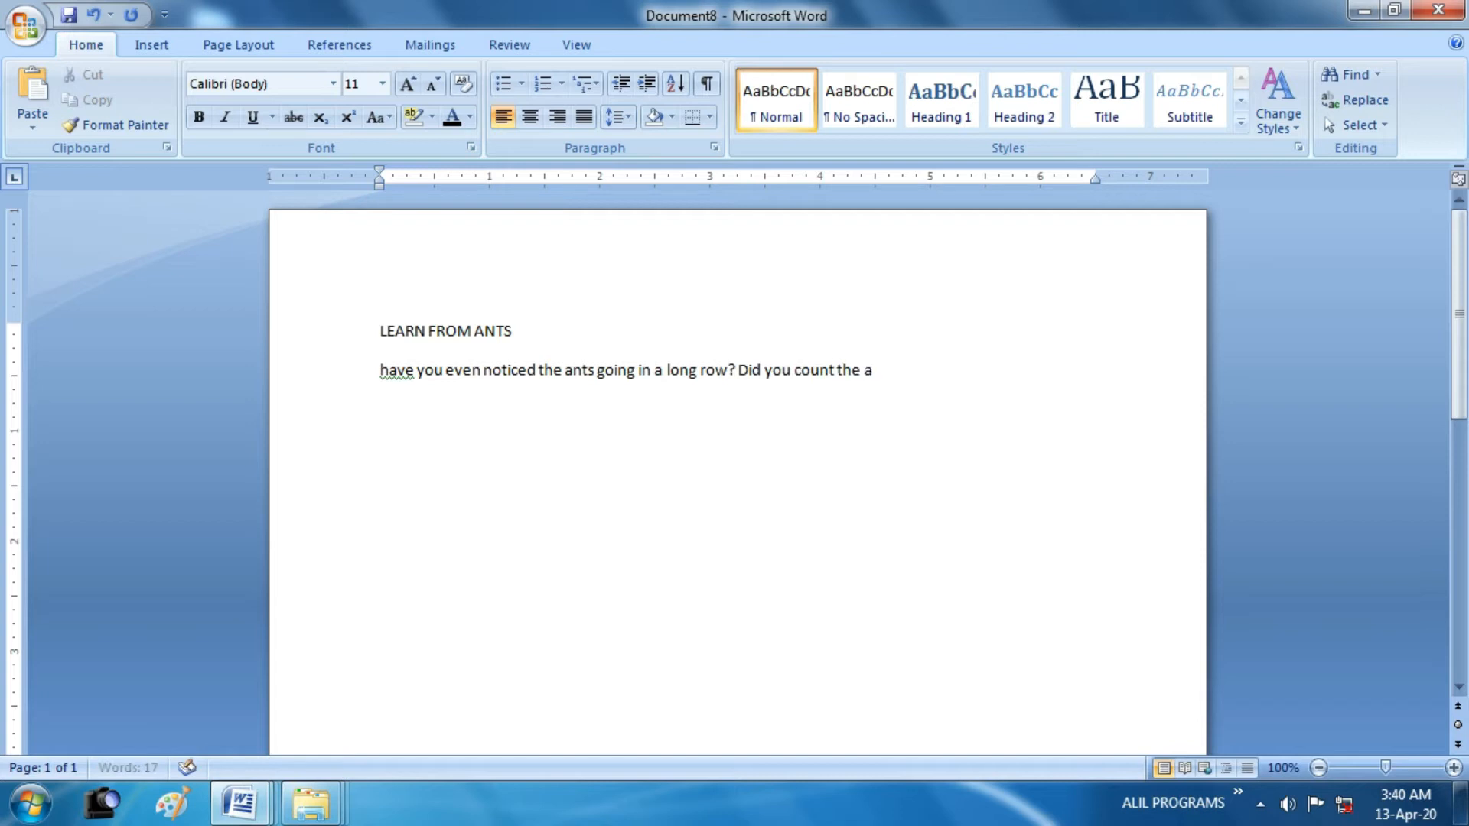
pyautogui.write('nts? Where are thee')
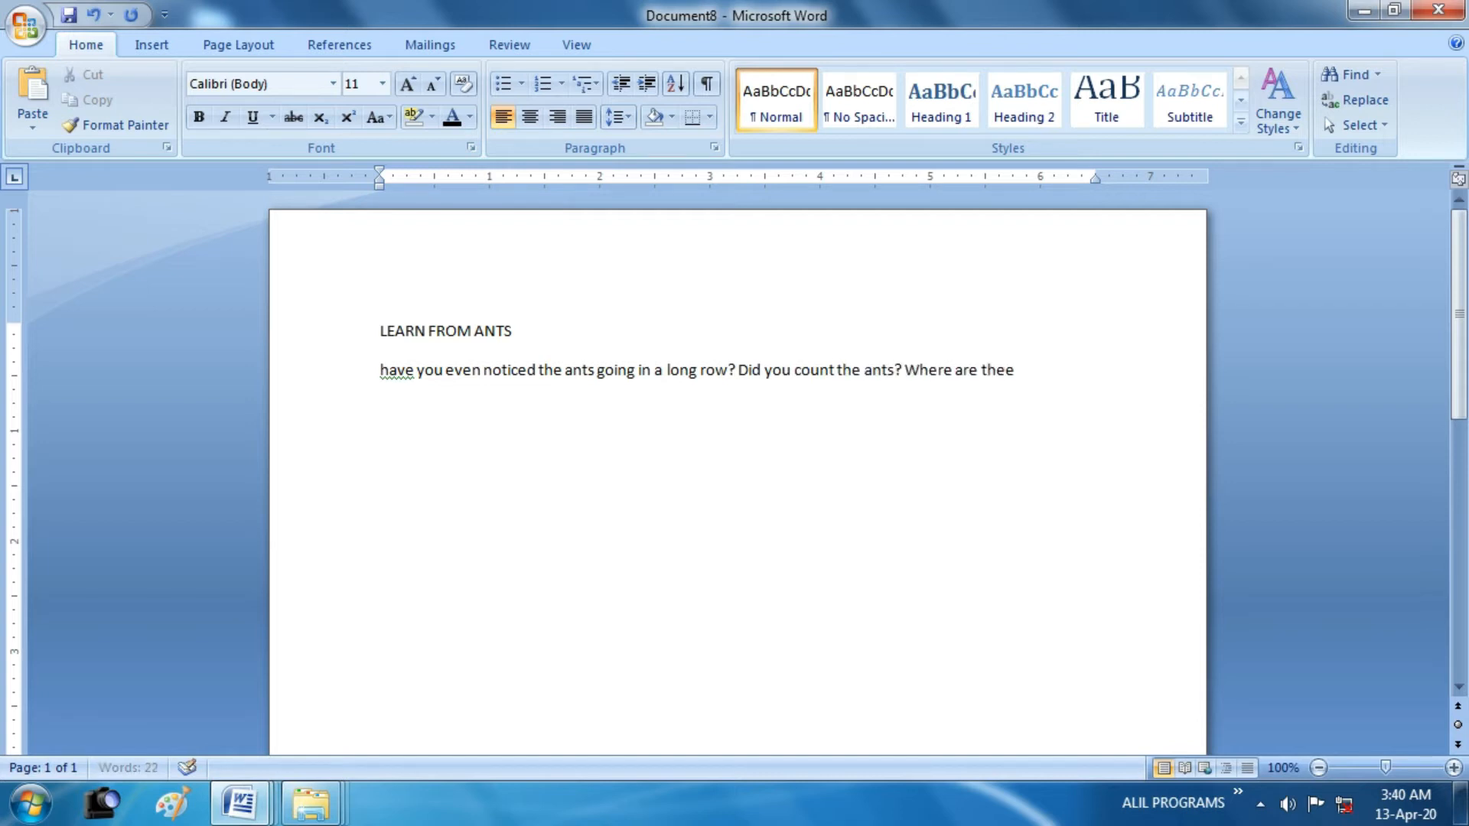
# Continue the paragraph with "Where are these ants going? Why"
pyautogui.press('BackSpace')
pyautogui.press('BackSpace')
pyautogui.write('se ants going?')
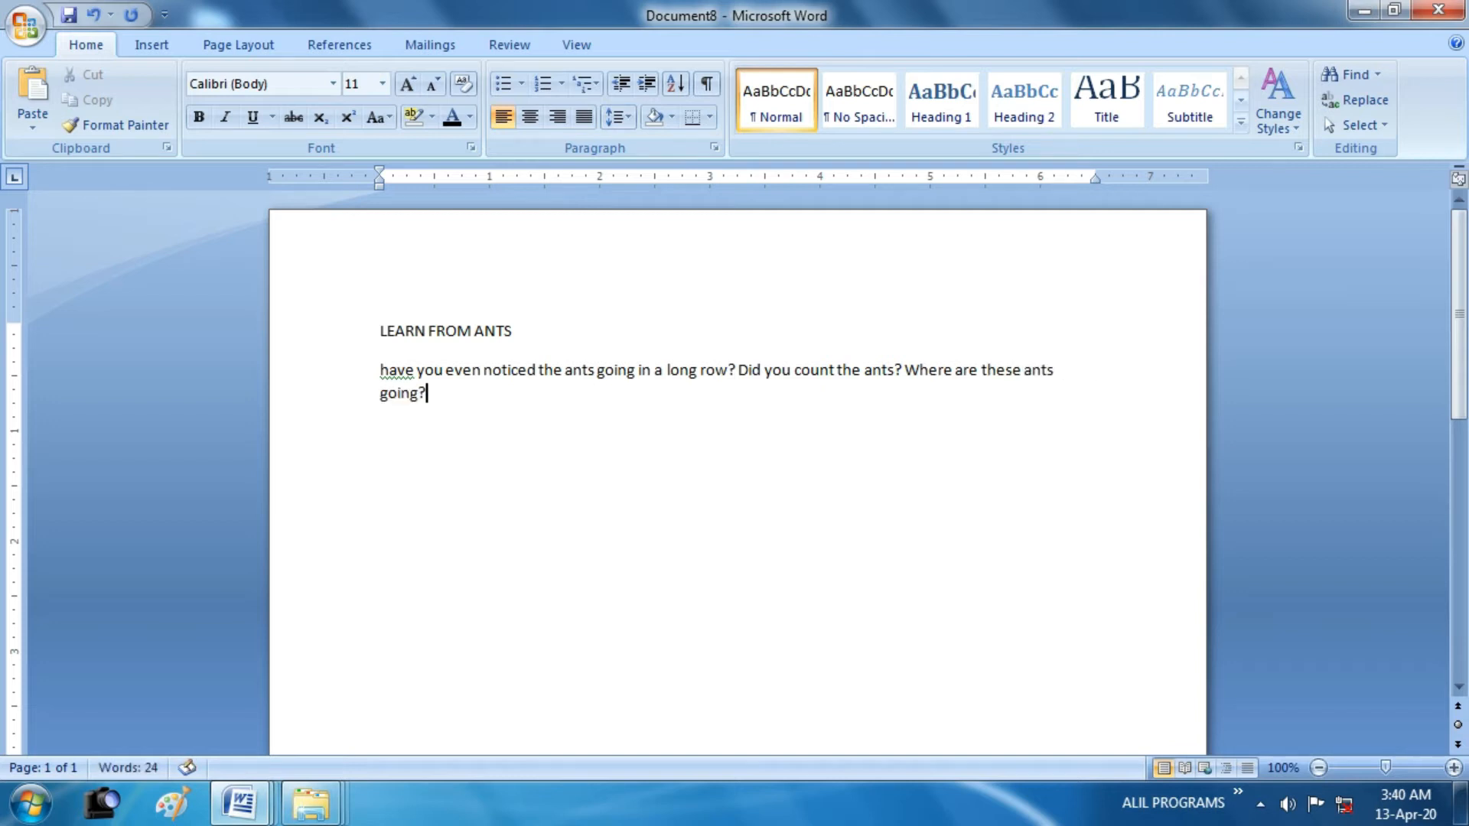
pyautogui.write(' Why\\ are they going')
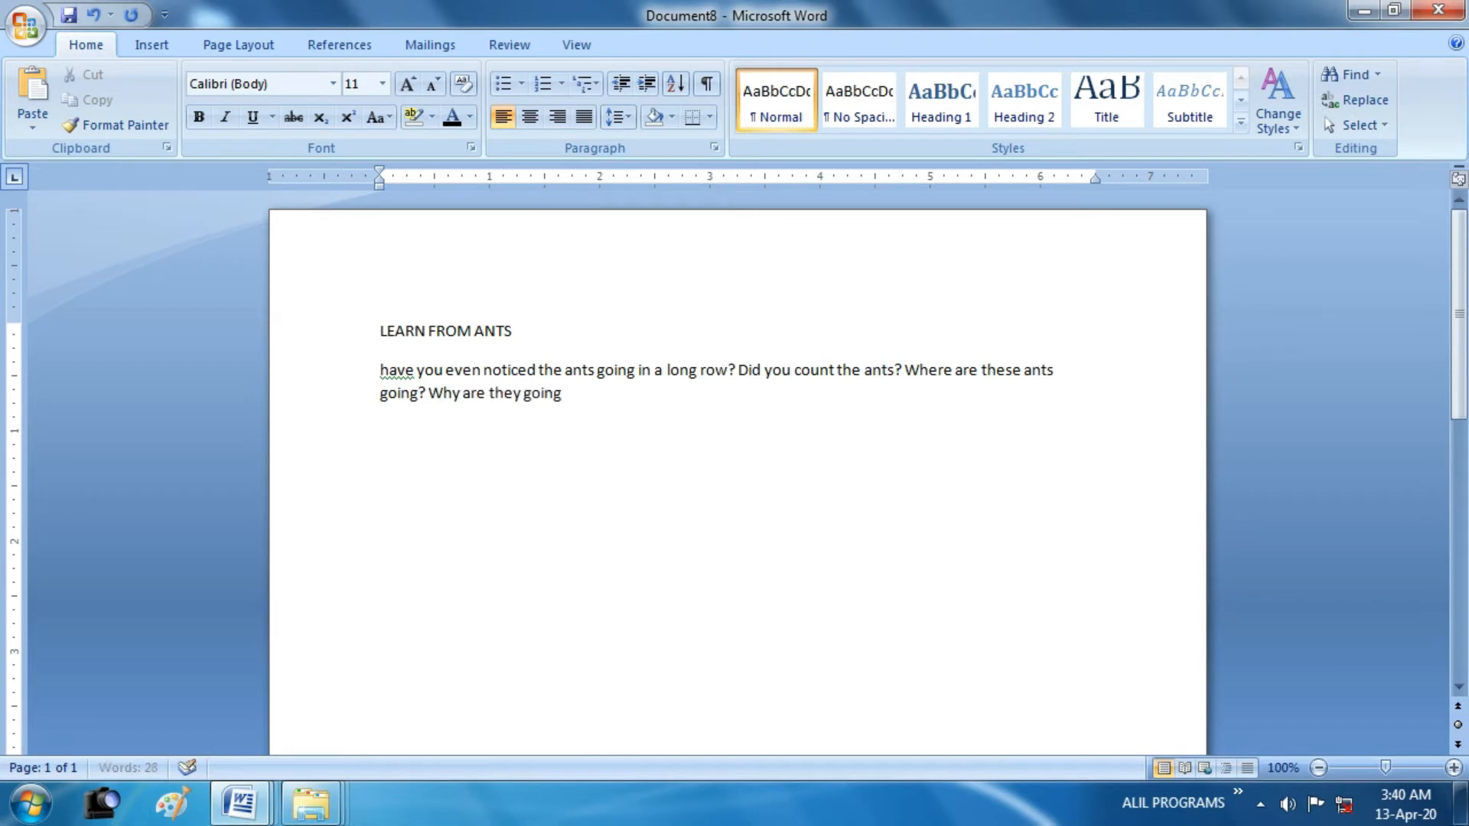
pyautogui.write(' g')
# Continue the question with "are they going together?" and add "So many questions"
pyautogui.press('BackSpace')
pyautogui.write('f')
pyautogui.write('oget')
pyautogui.write('her? So man')
pyautogui.write('y questions')
pyautogui.write(' come to min')
pyautogui.write('d when ')
pyautogui.write('you see the an')
pyautogui.write('ts moving in')
pyautogui.write(' a line.The a')
pyautogui.write('nts are going')
pyautogui.write(' in a line to a ')
pyautogui.write('sugar')
pyautogui.write(' bag.Each ')
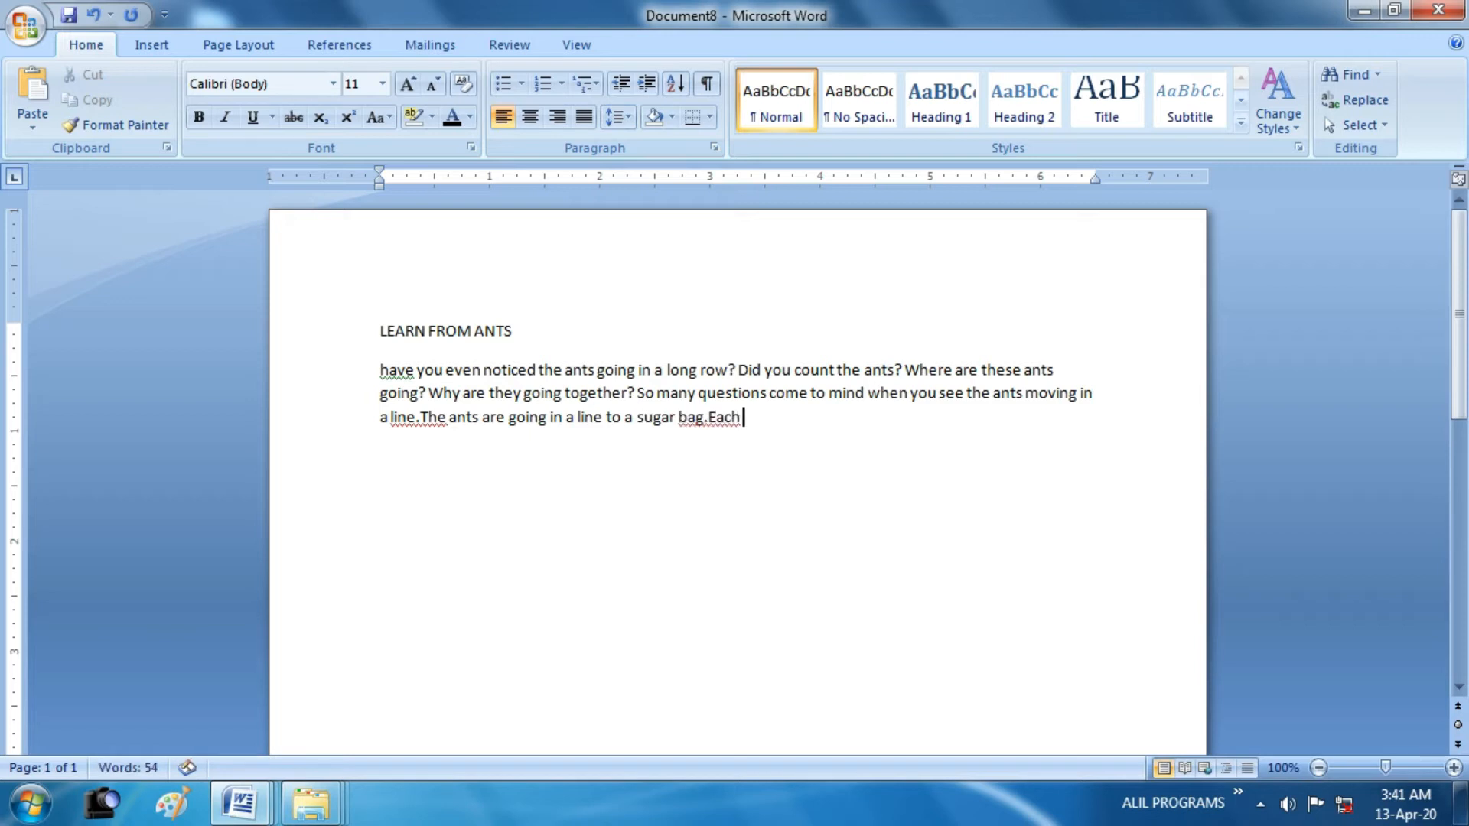
pyautogui.write('ant is bringin')
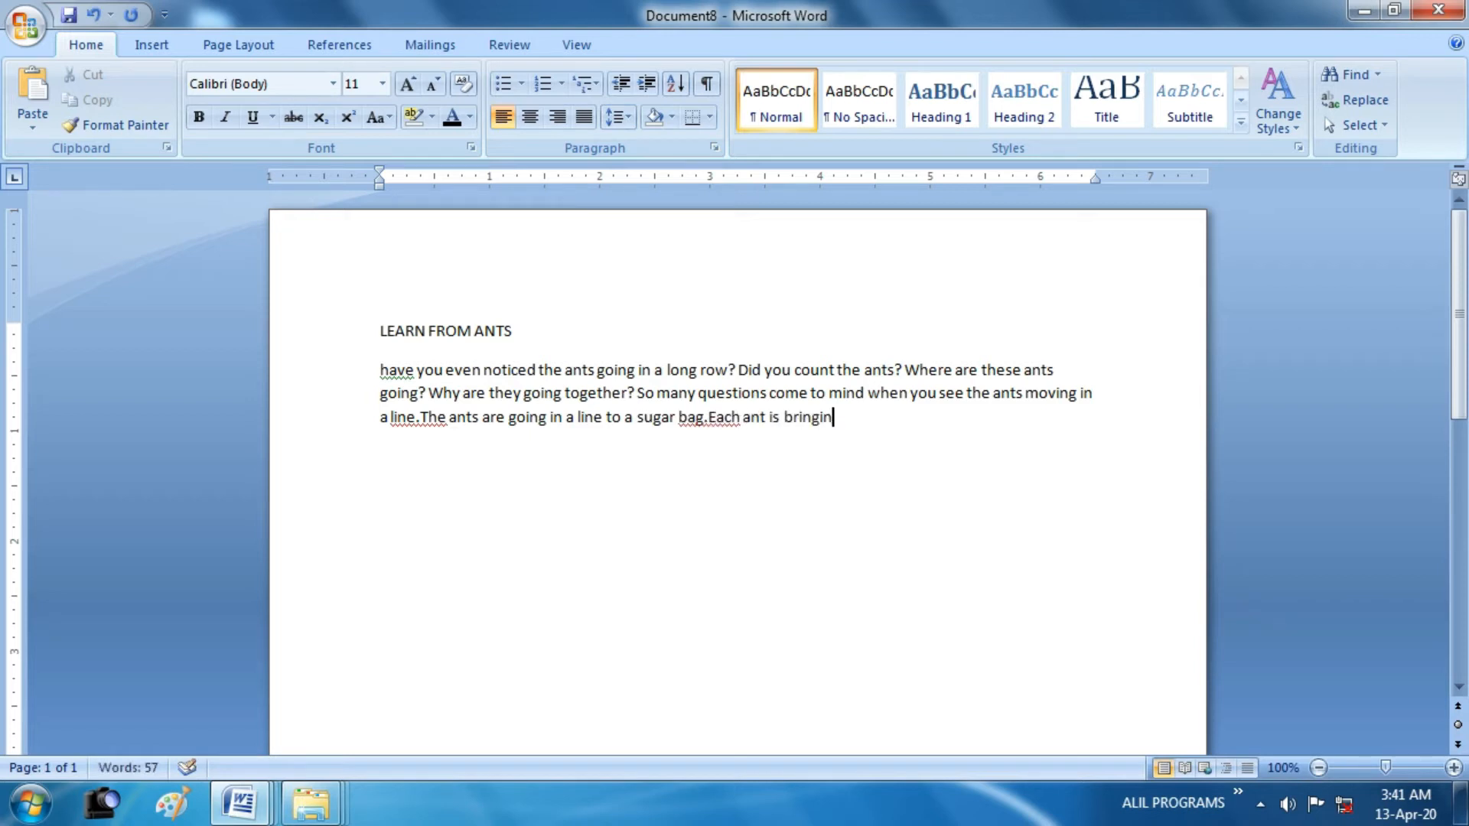
pyautogui.write('g one grai')
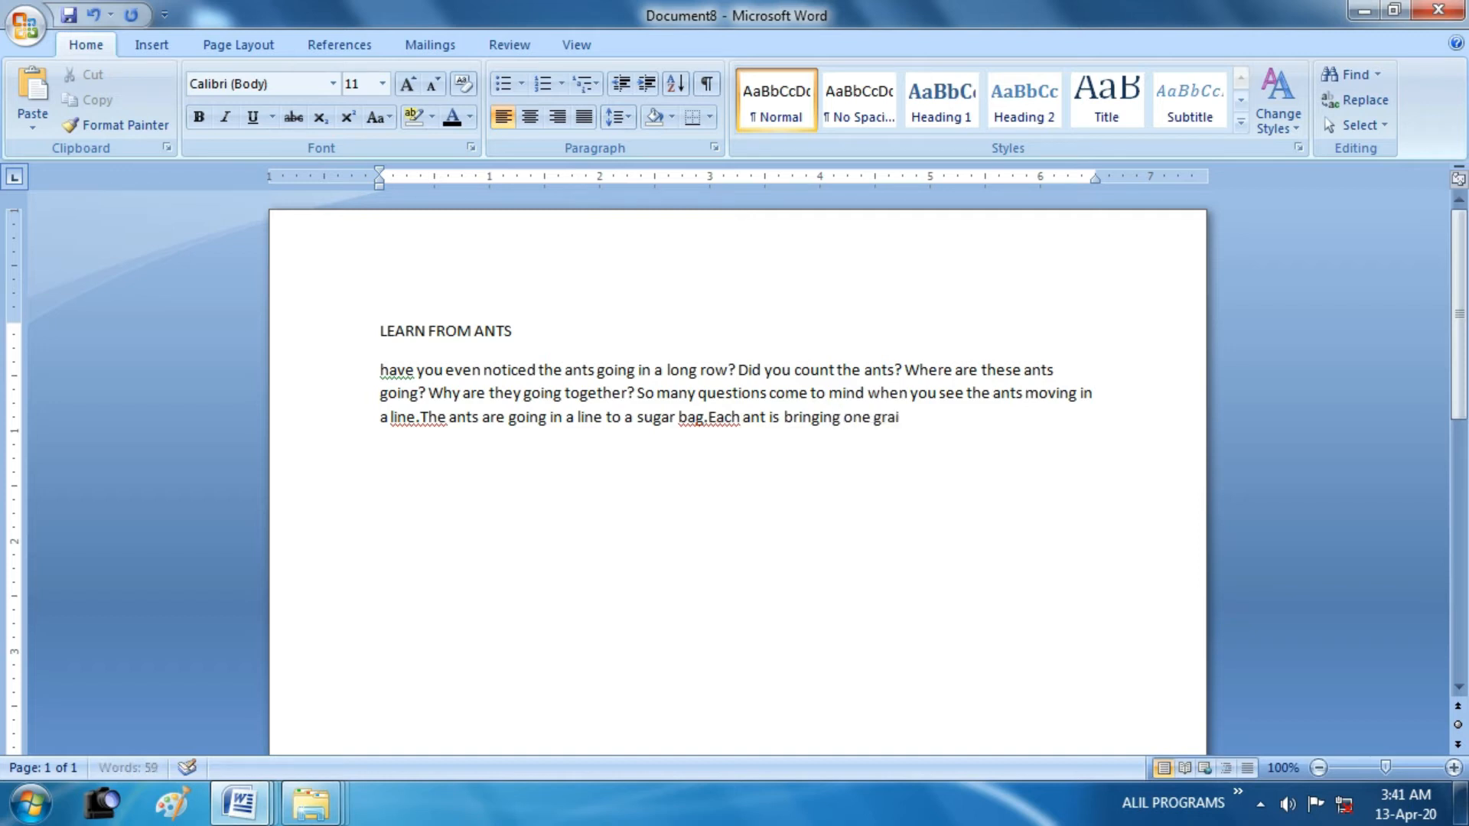
pyautogui.write('n of sugar.How')
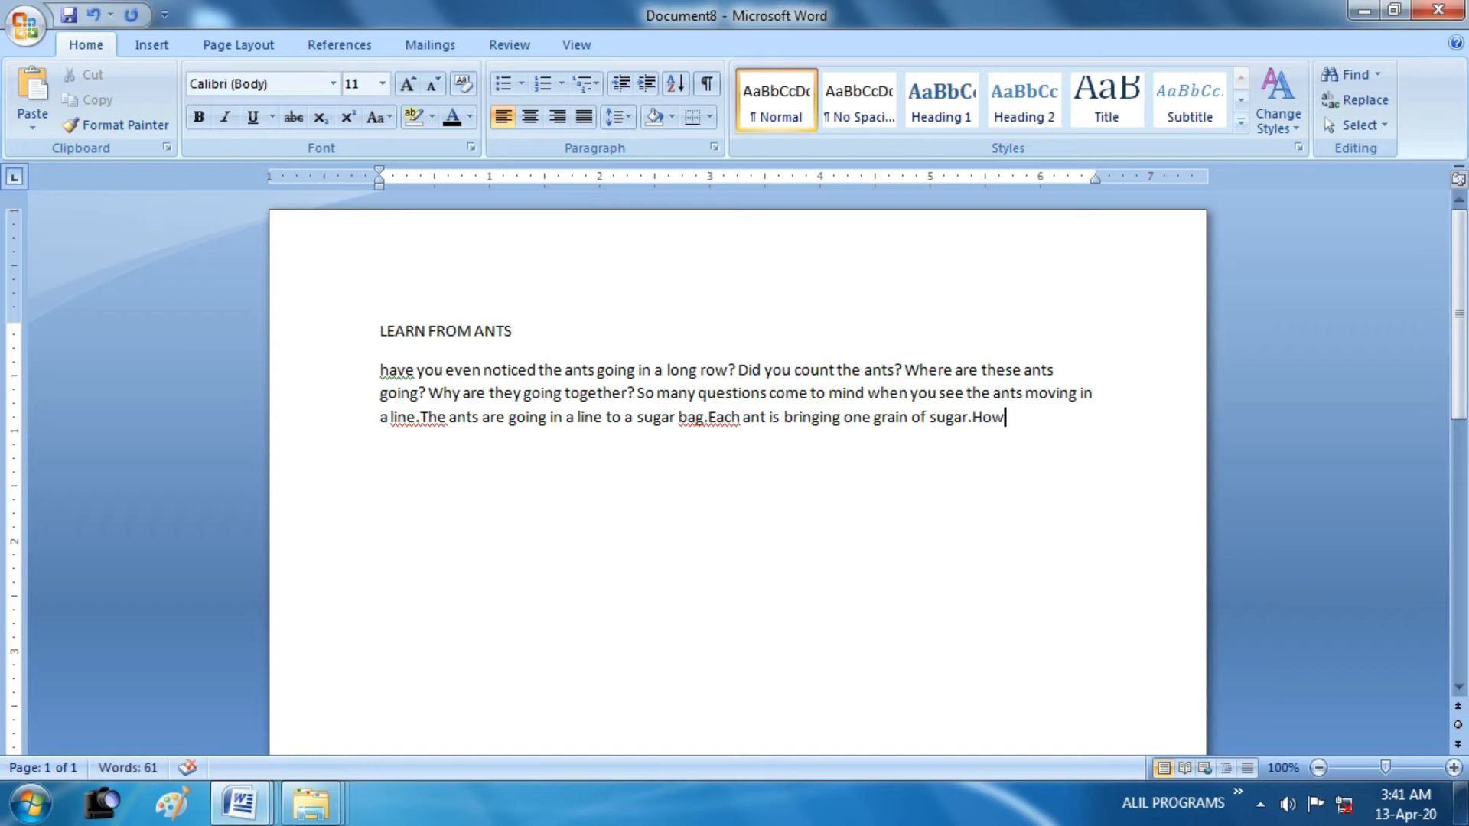
pyautogui.write(' much sugar e')
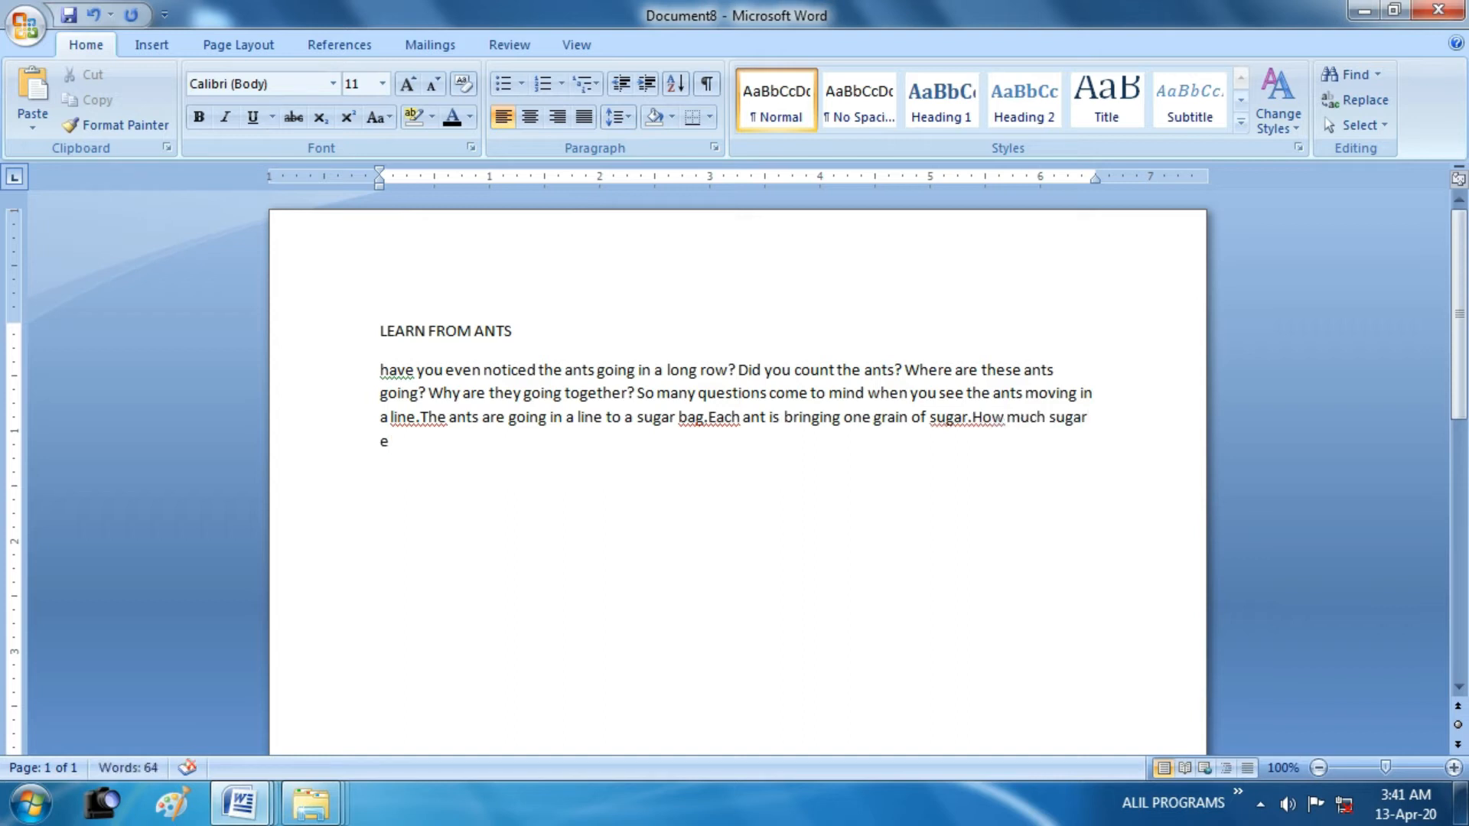
# Continue the paragraph with ".How much sugar they bring you know? Just"
pyautogui.press('BackSpace')
pyautogui.write('they brinkg y')
pyautogui.press('BackSpace')
pyautogui.press('BackSpace')
pyautogui.press('BackSpace')
pyautogui.press('BackSpace')
pyautogui.write('g you knop')
pyautogui.press('BackSpace')
pyautogui.write('w?')
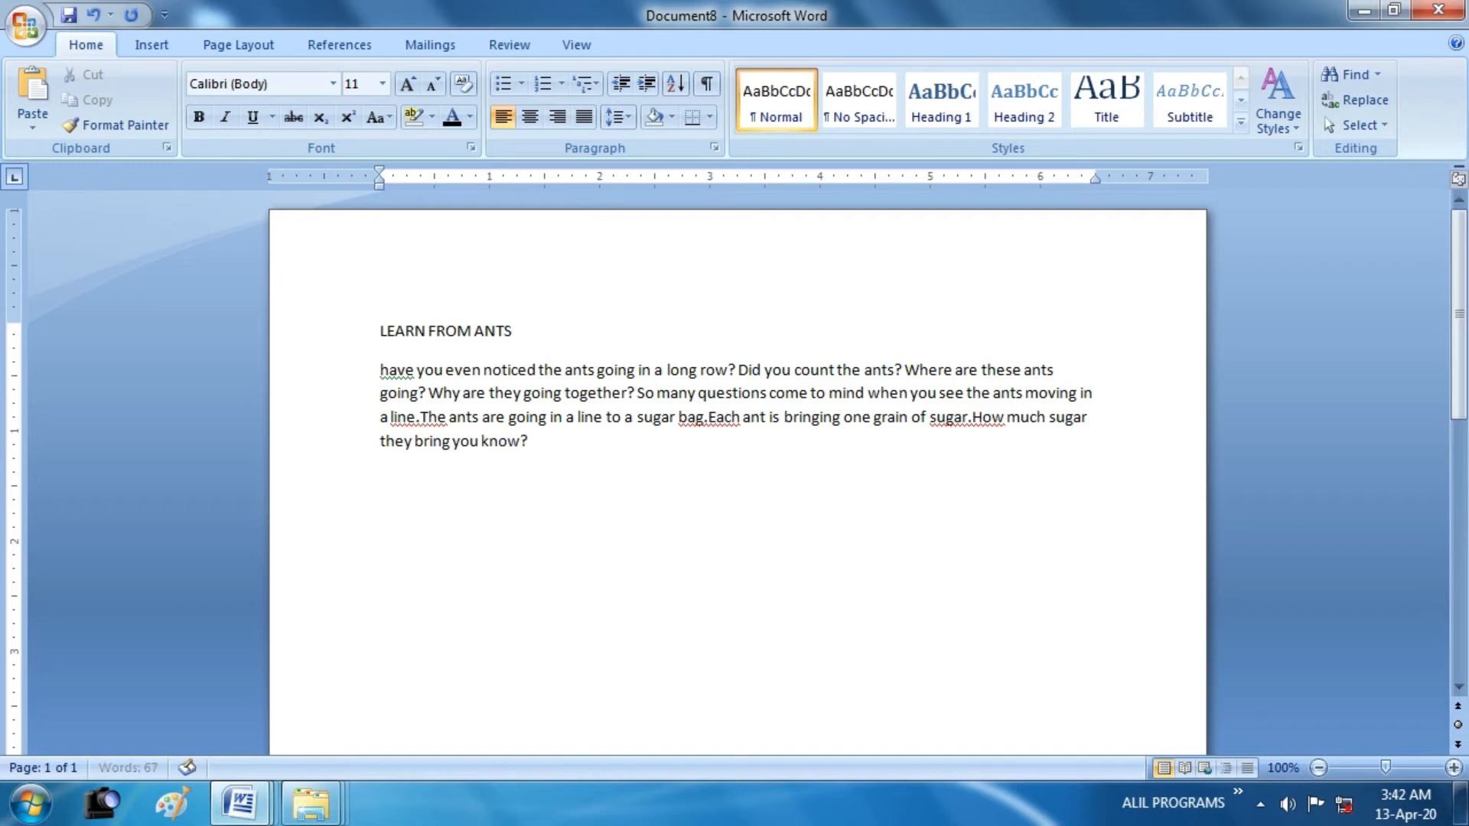
pyautogui.write(' Just enough for the winnter sea')
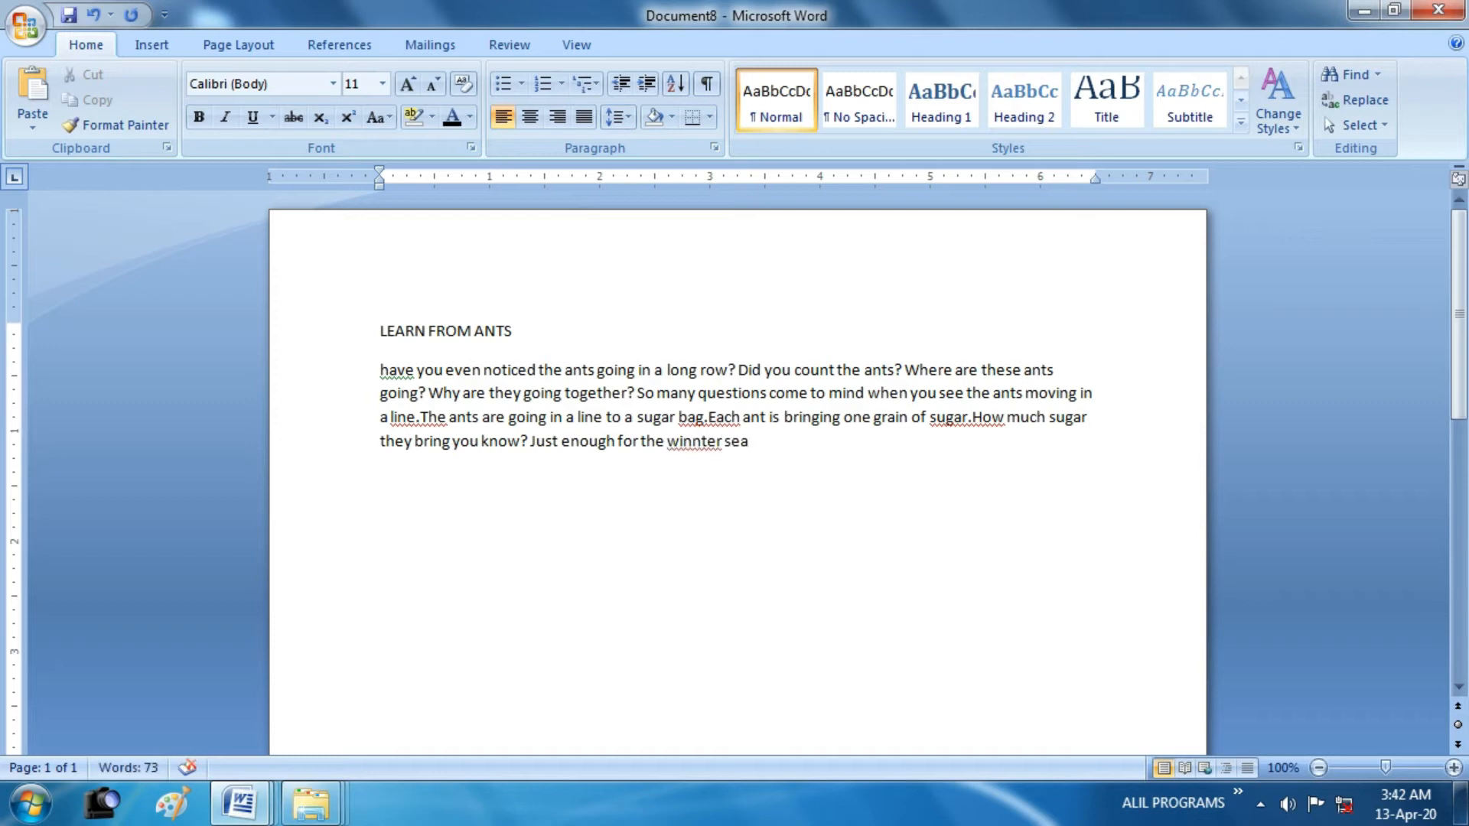
# Continue the sentence with "enough for the winter season", removing the doubled letter in "winter"
pyautogui.press('Left')
pyautogui.press('Left')
pyautogui.press('Left')
pyautogui.press('Left')
pyautogui.press('Left')
pyautogui.press('Left')
pyautogui.press('Left')
pyautogui.press('BackSpace')
pyautogui.press('End')
pyautogui.write('son. I')
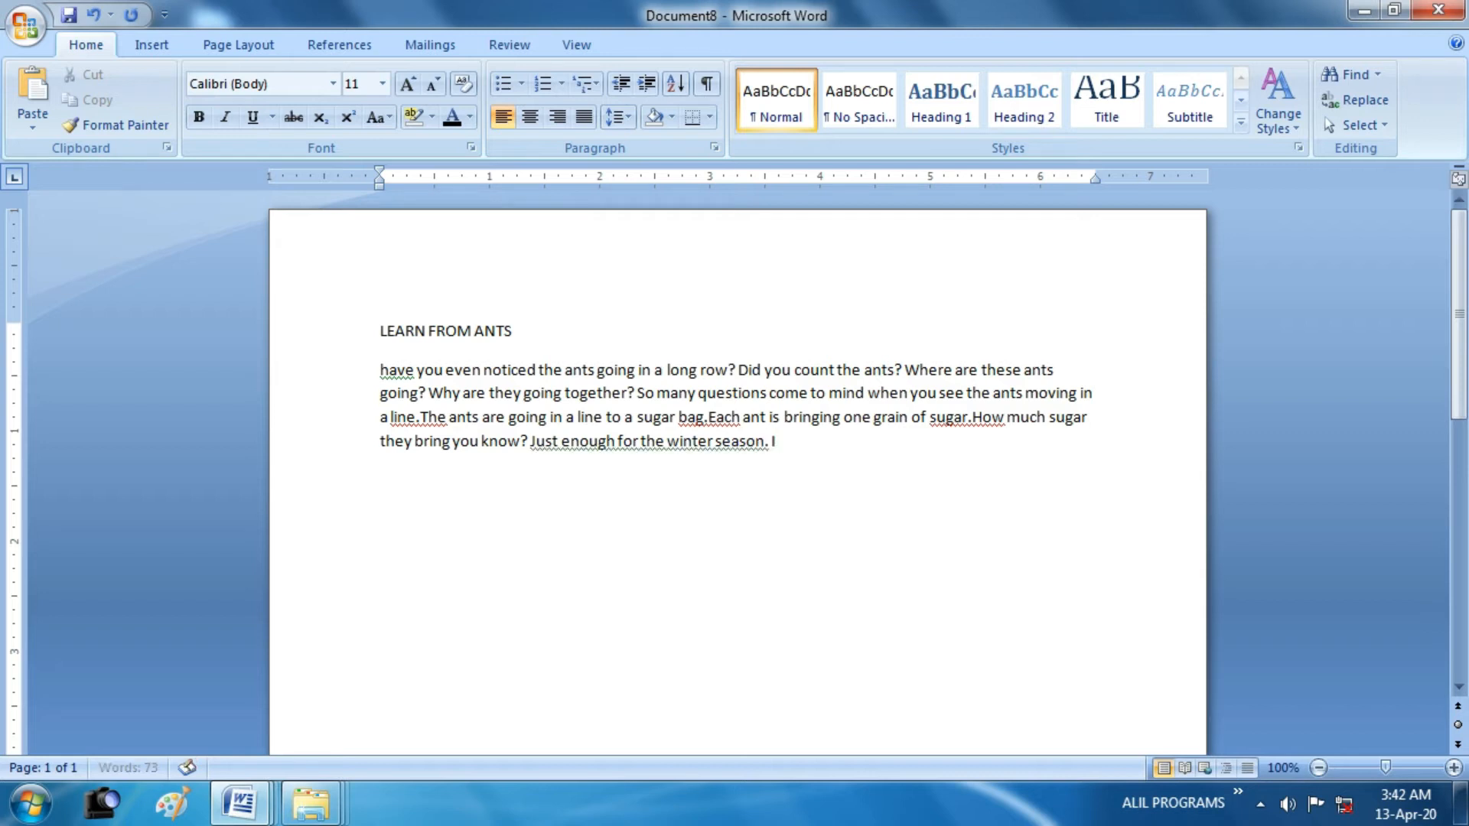
pyautogui.write("sn't it wonderfuy")
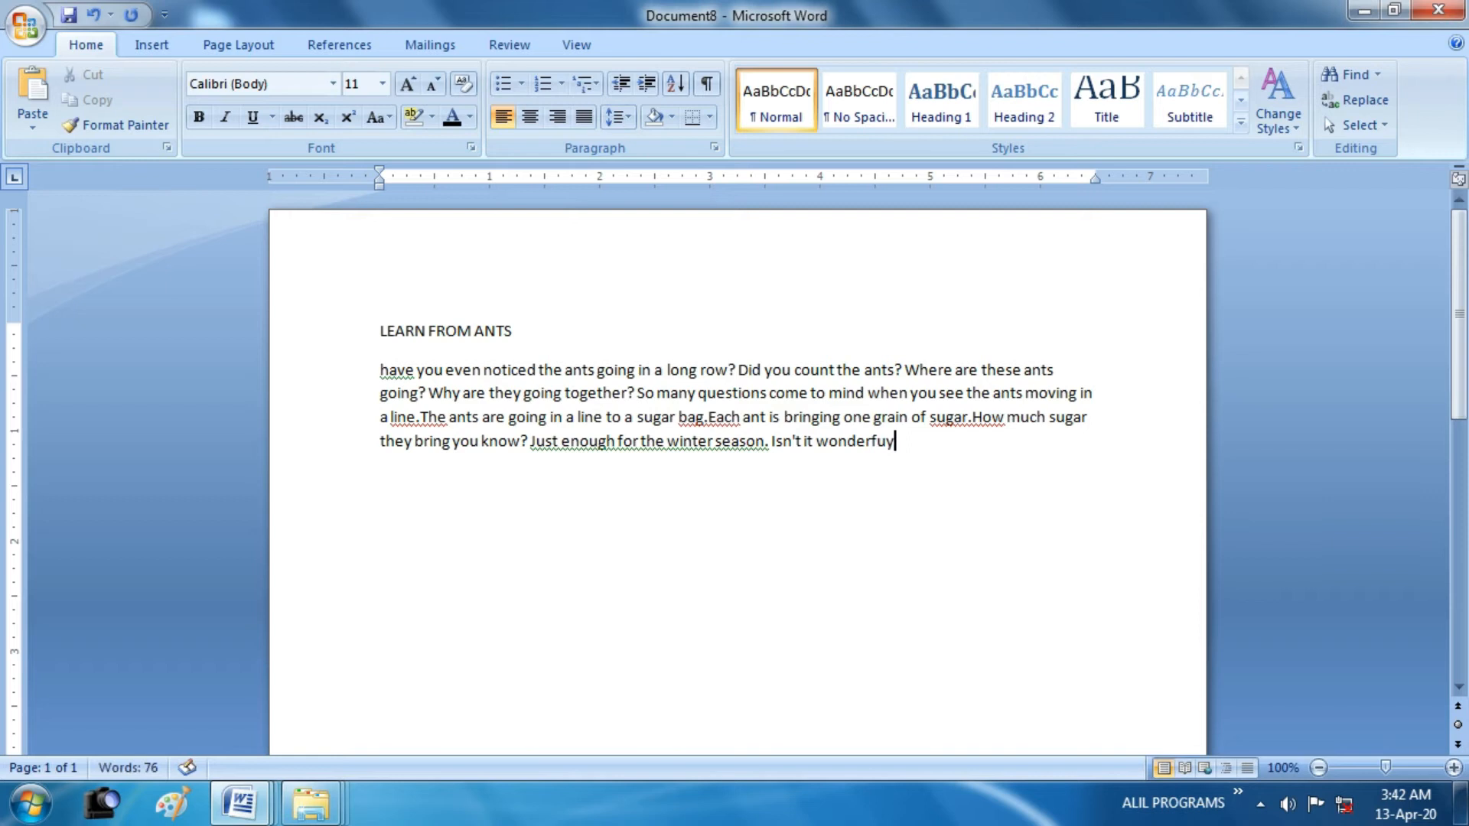
pyautogui.press('BackSpace')
pyautogui.write('l? A small ant collecting food')
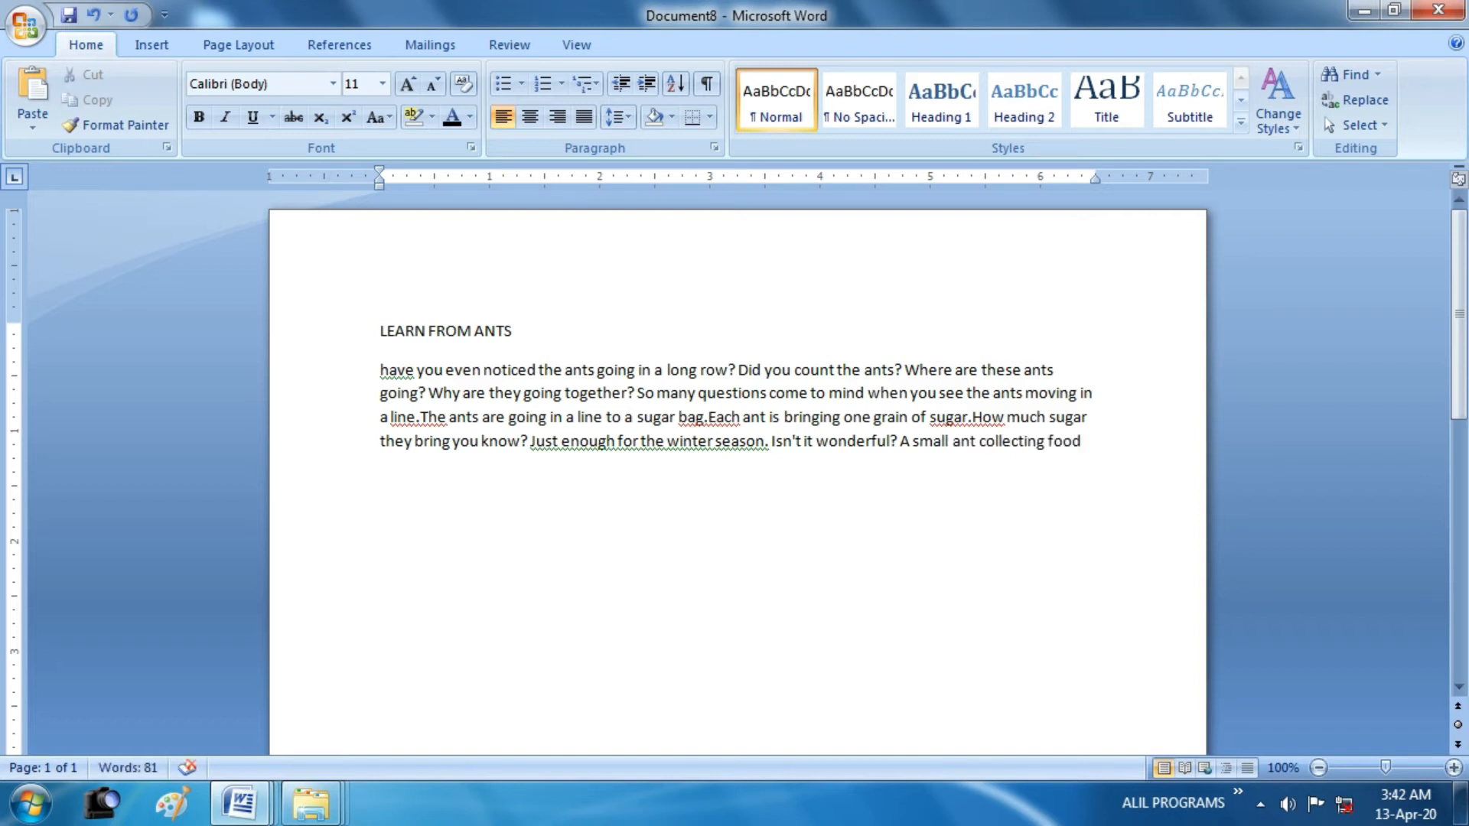
pyautogui.write(' for winter')
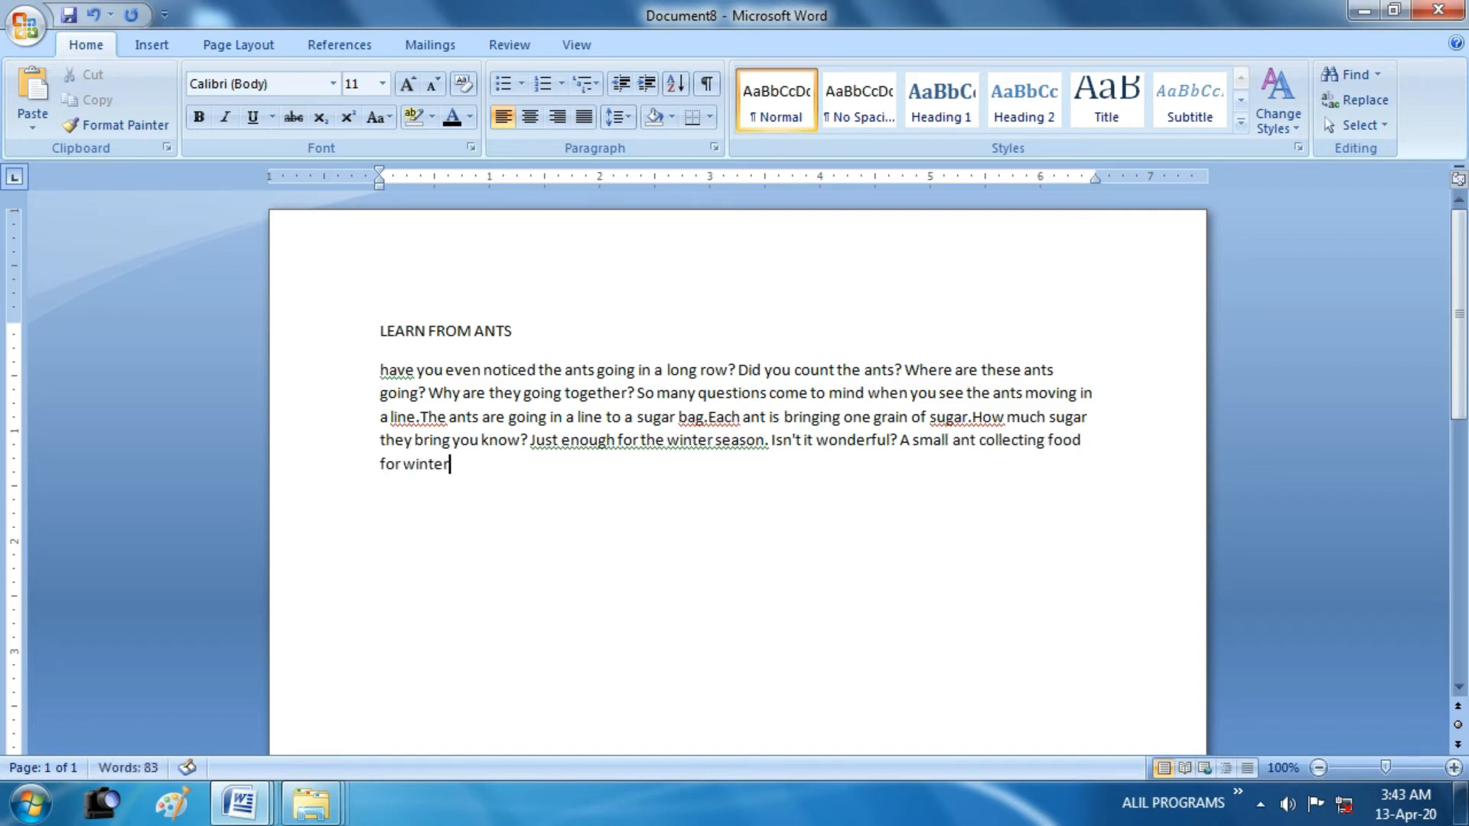
pyautogui.write('! What can you learn from these')
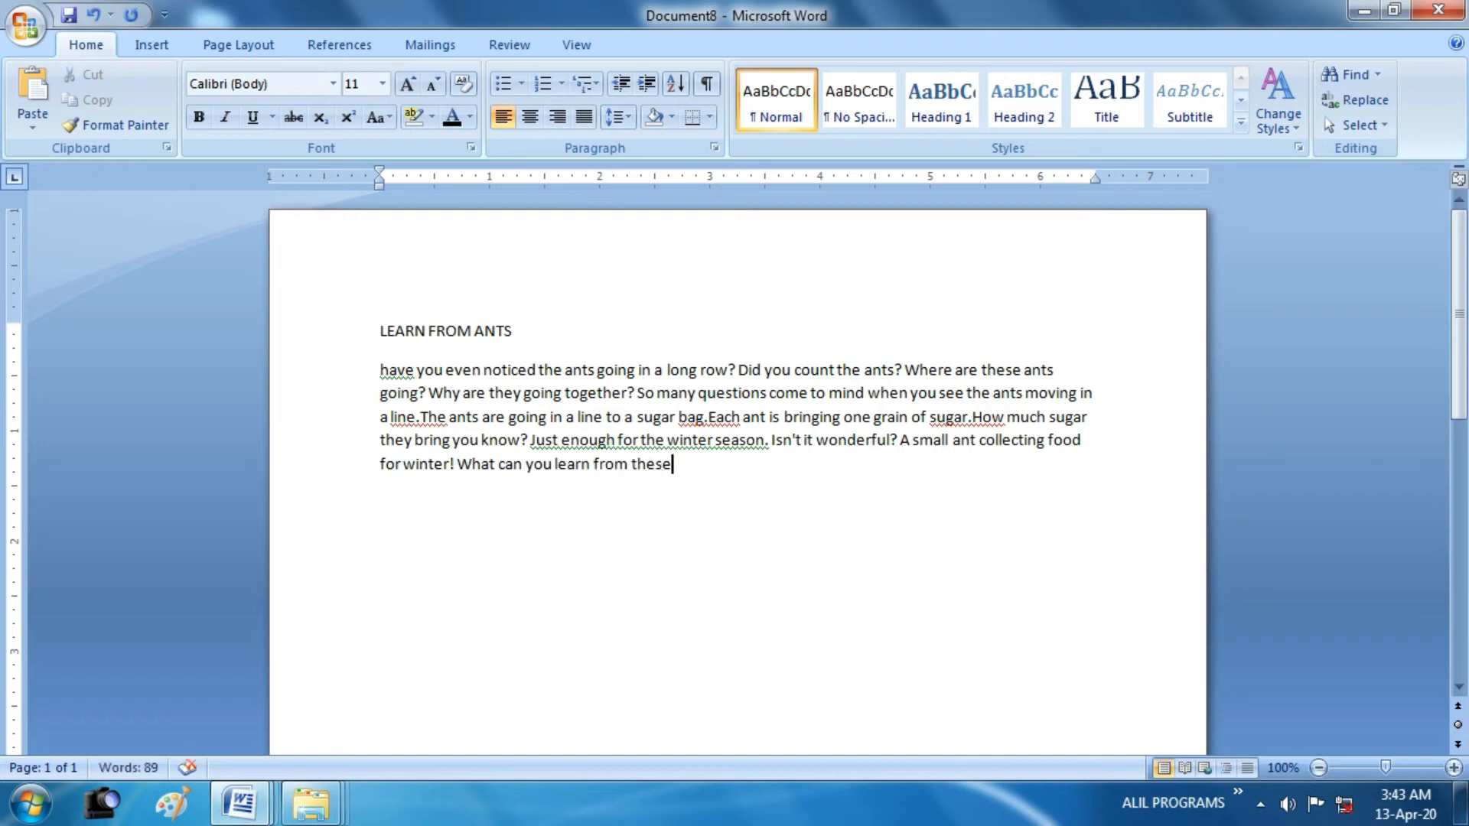
pyautogui.write(' ants? To be disciplined be in')
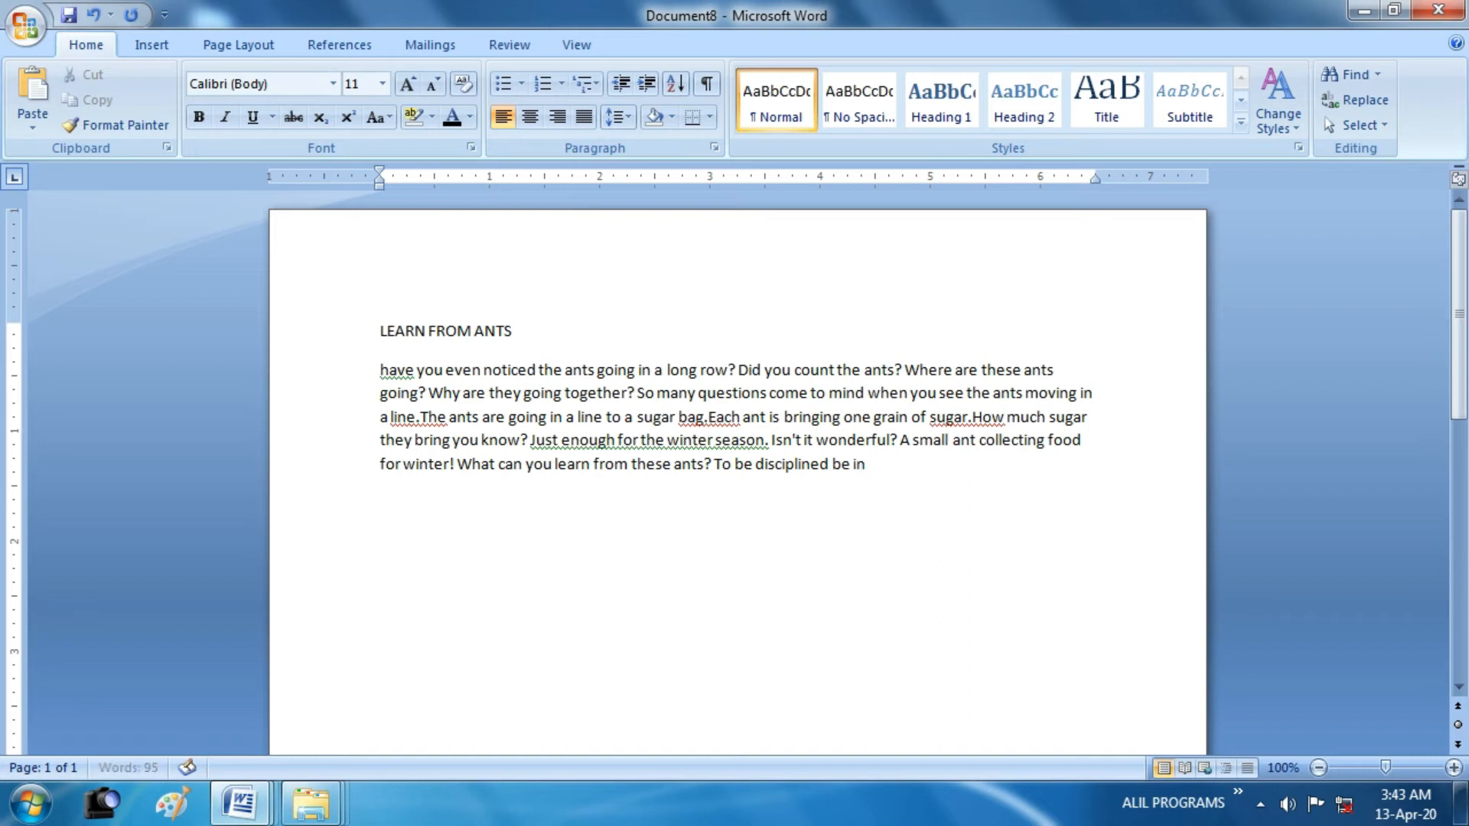
pyautogui.write(' a queue')
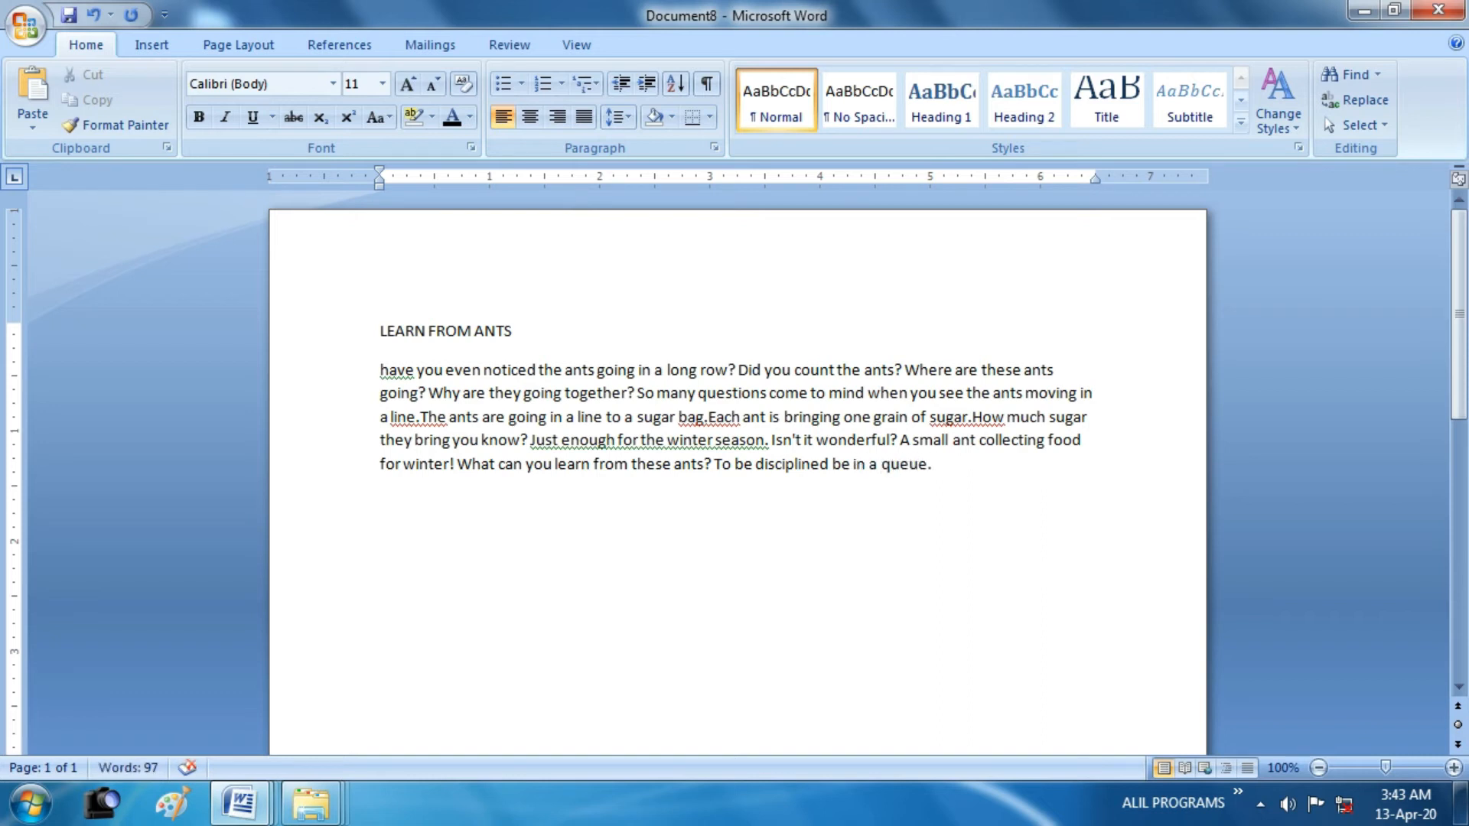
pyautogui.write(',unti')
# Continue the sentence after "queue" with ",unity to be maintained and not depending"
pyautogui.press('BackSpace')
pyautogui.press('BackSpace')
pyautogui.press('BackSpace')
pyautogui.press('BackSpace')
pyautogui.write('nity')
pyautogui.write(' to be')
pyautogui.write(' maint')
pyautogui.write('ained and n')
pyautogui.write('ot depending')
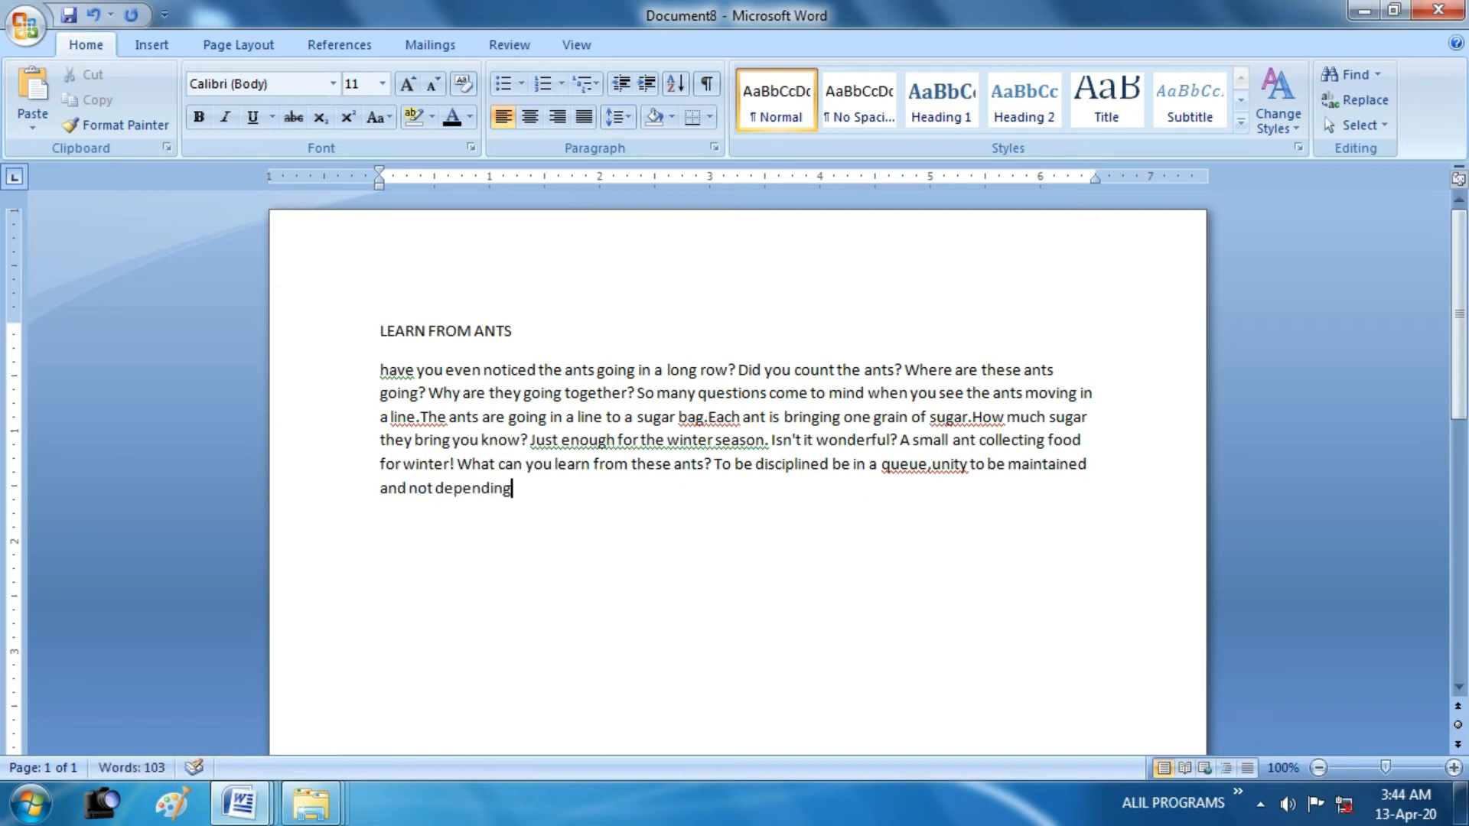
pyautogui.write(' on anybody who are')
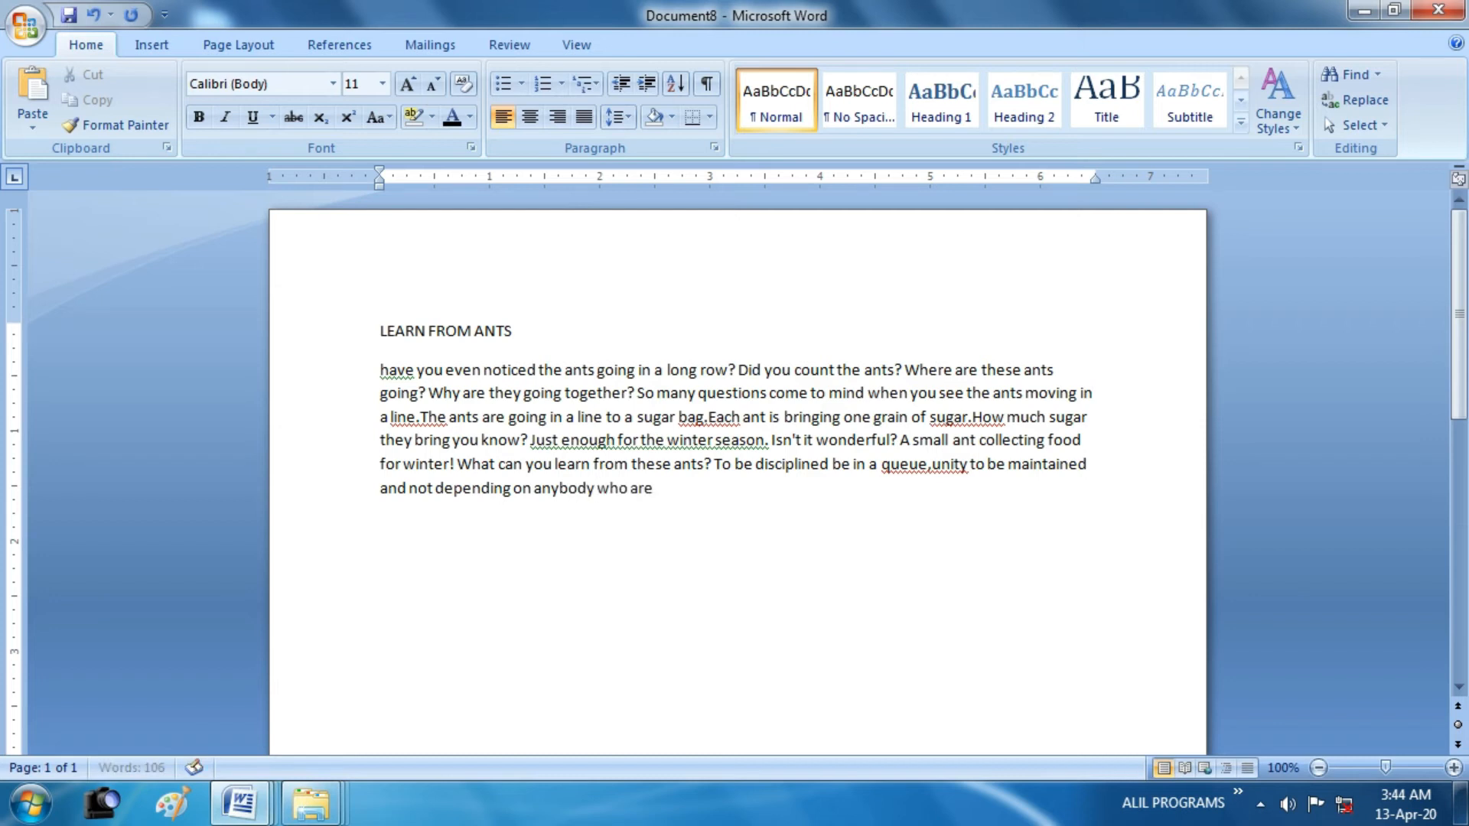
pyautogui.write(' bigger than our')
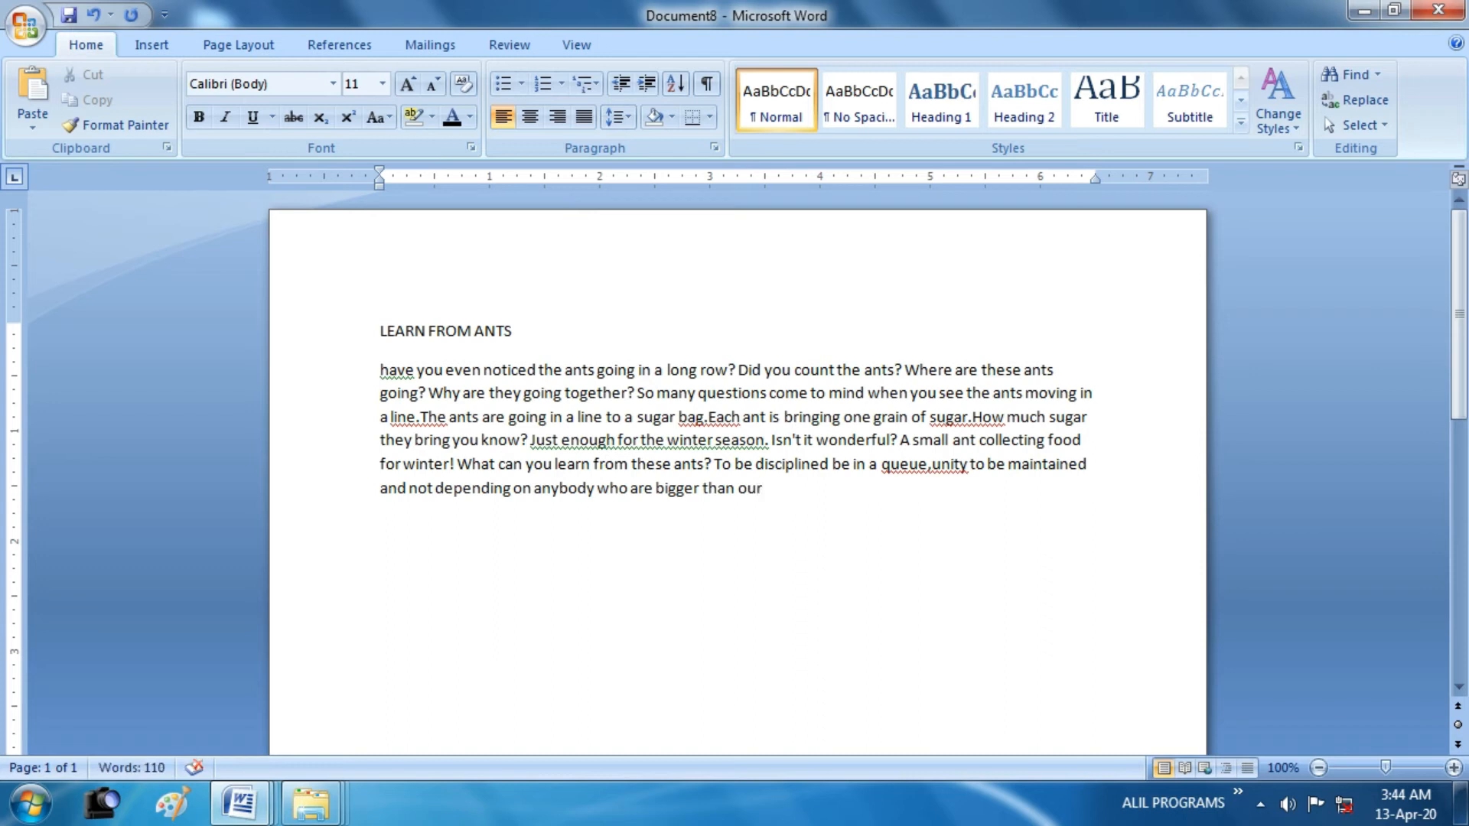
pyautogui.write('sele')
pyautogui.write('es.The ant')
pyautogui.write('s are')
pyautogui.write(' gathering')
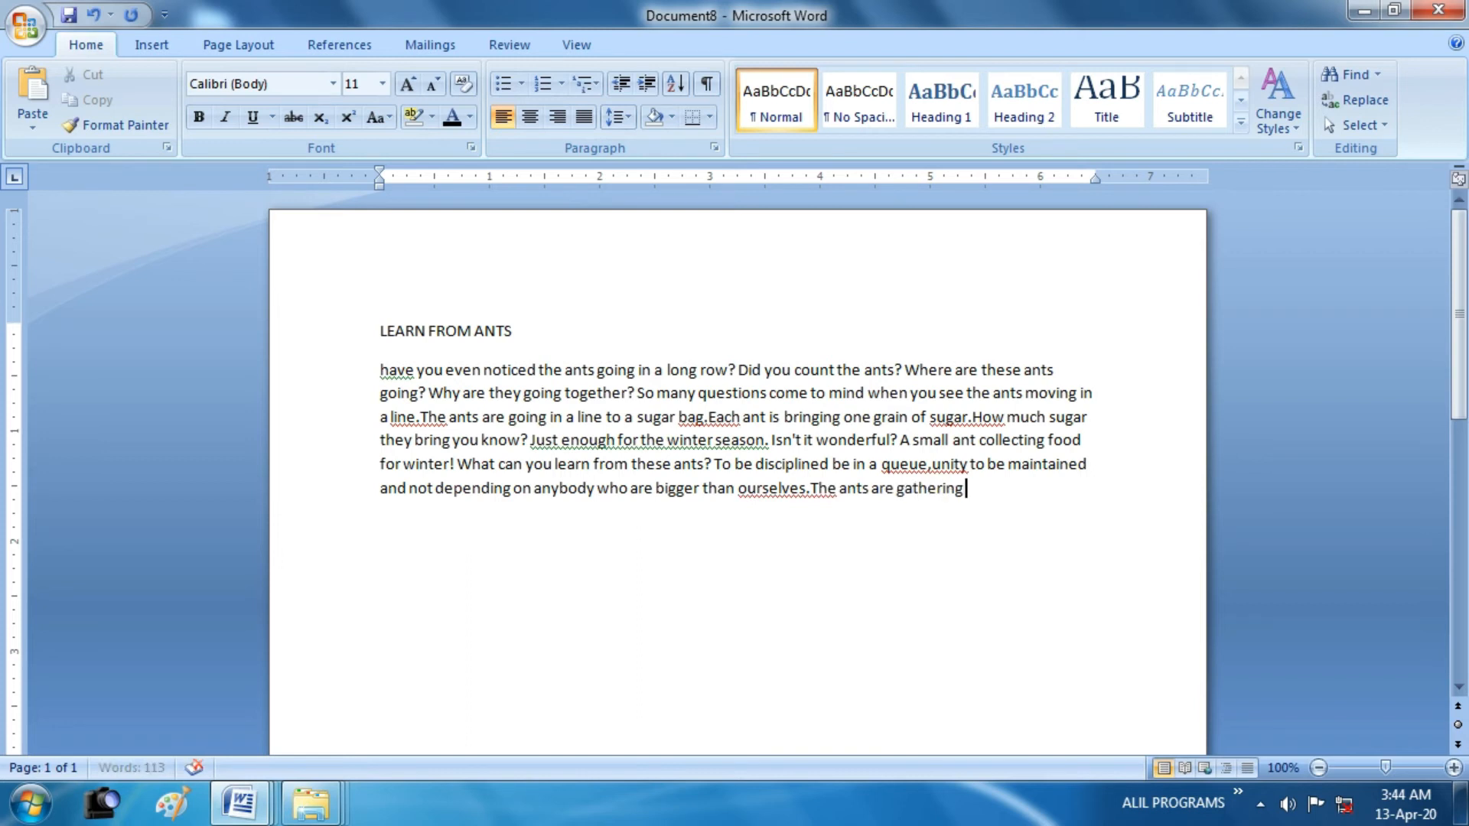
pyautogui.write(' their food when')
pyautogui.write(' it is')
pyautogui.write(' available')
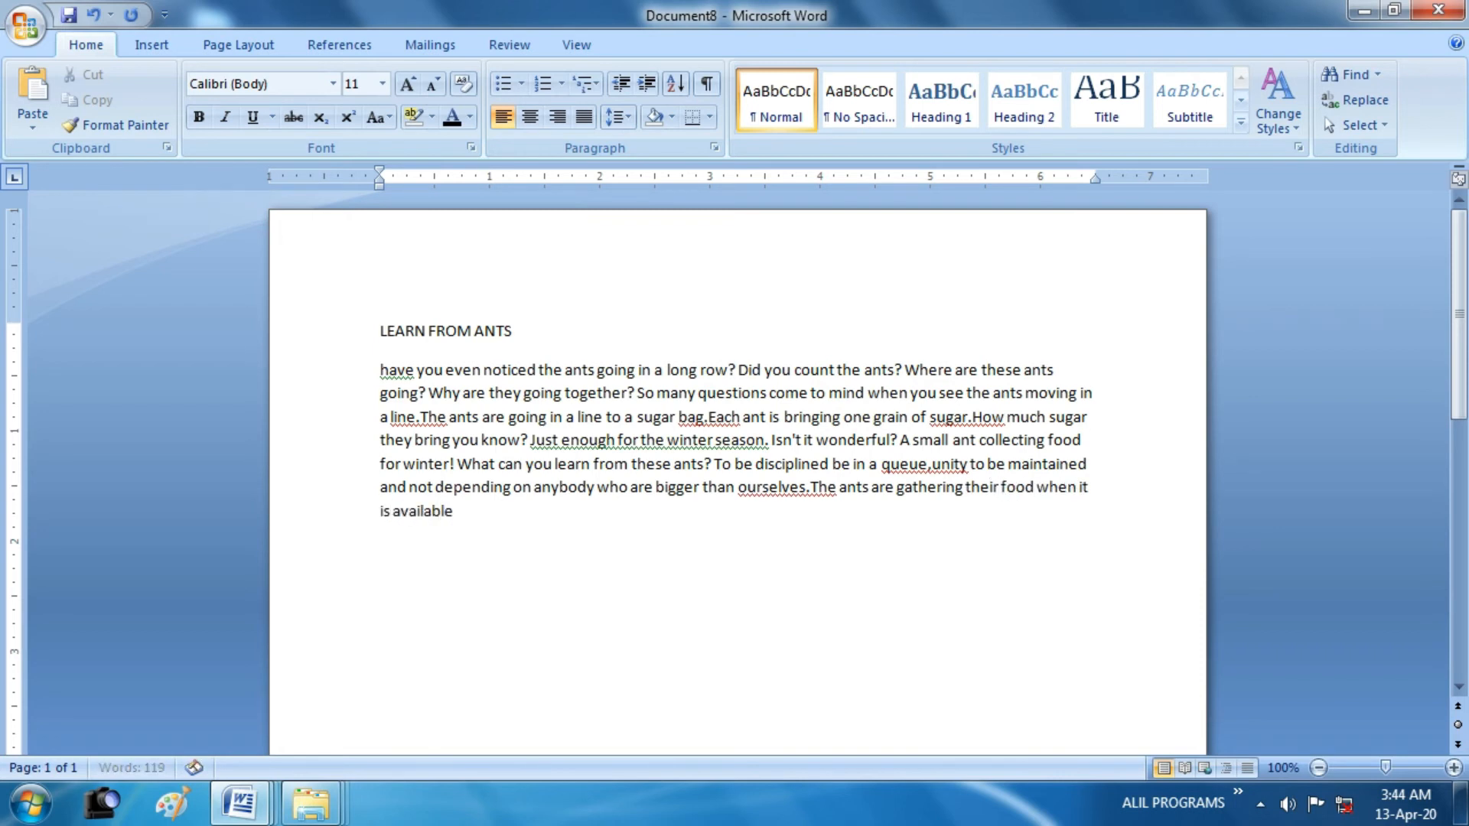
pyautogui.write(' because in winter')
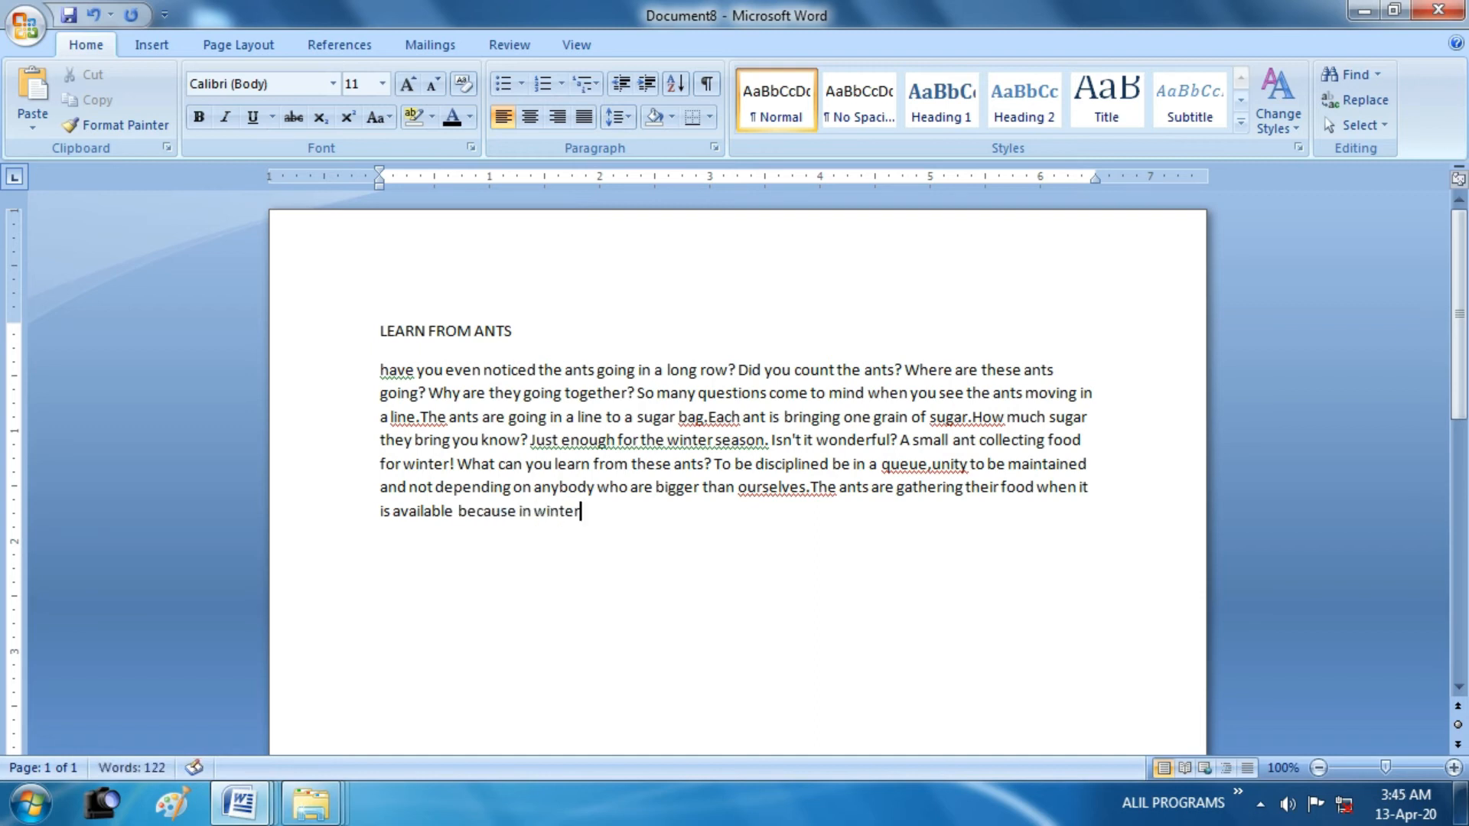
pyautogui.write(' they cannot come o')
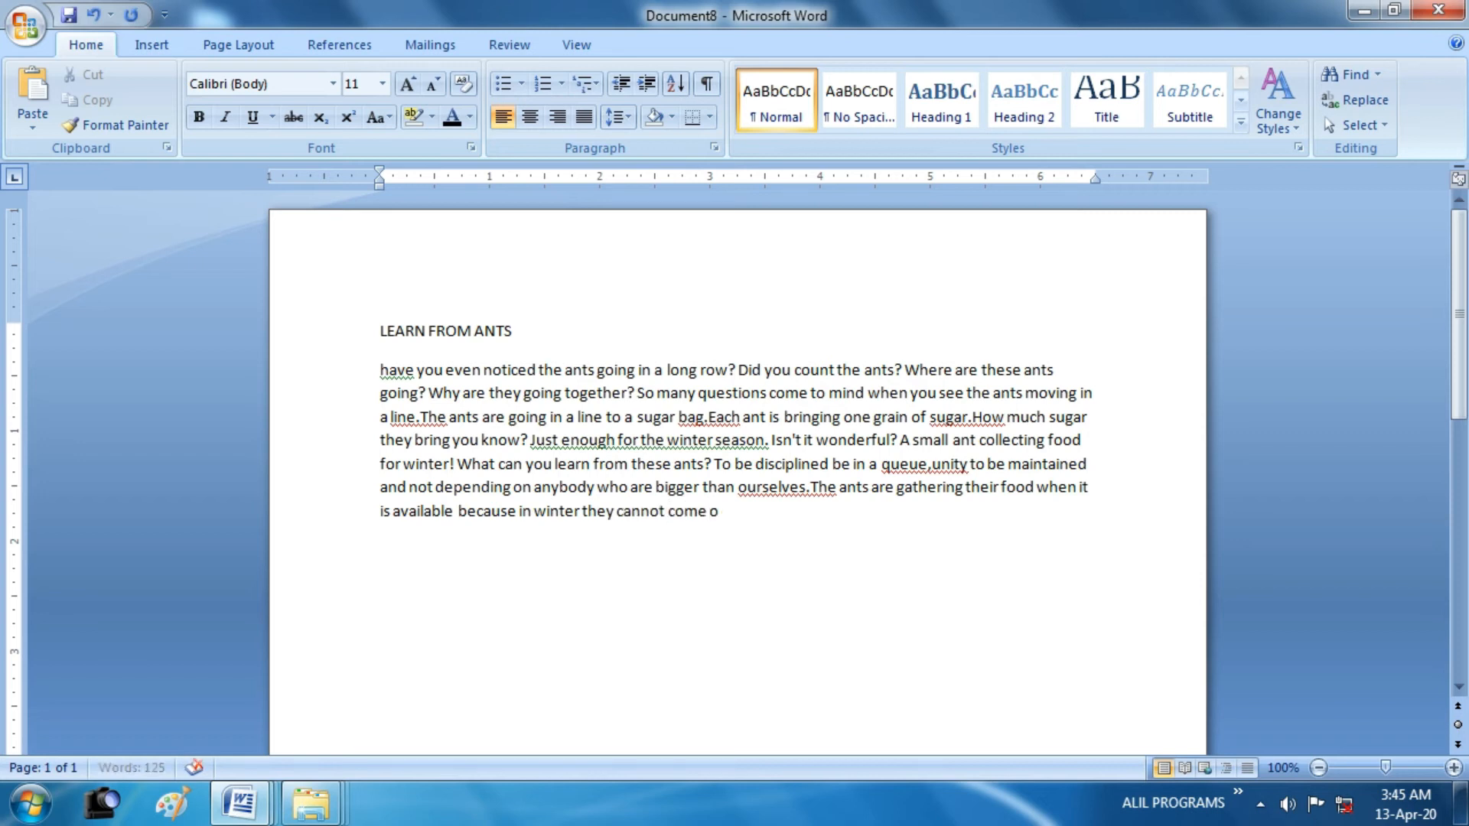
pyautogui.write('ut. Make hay while the Sun Shines.')
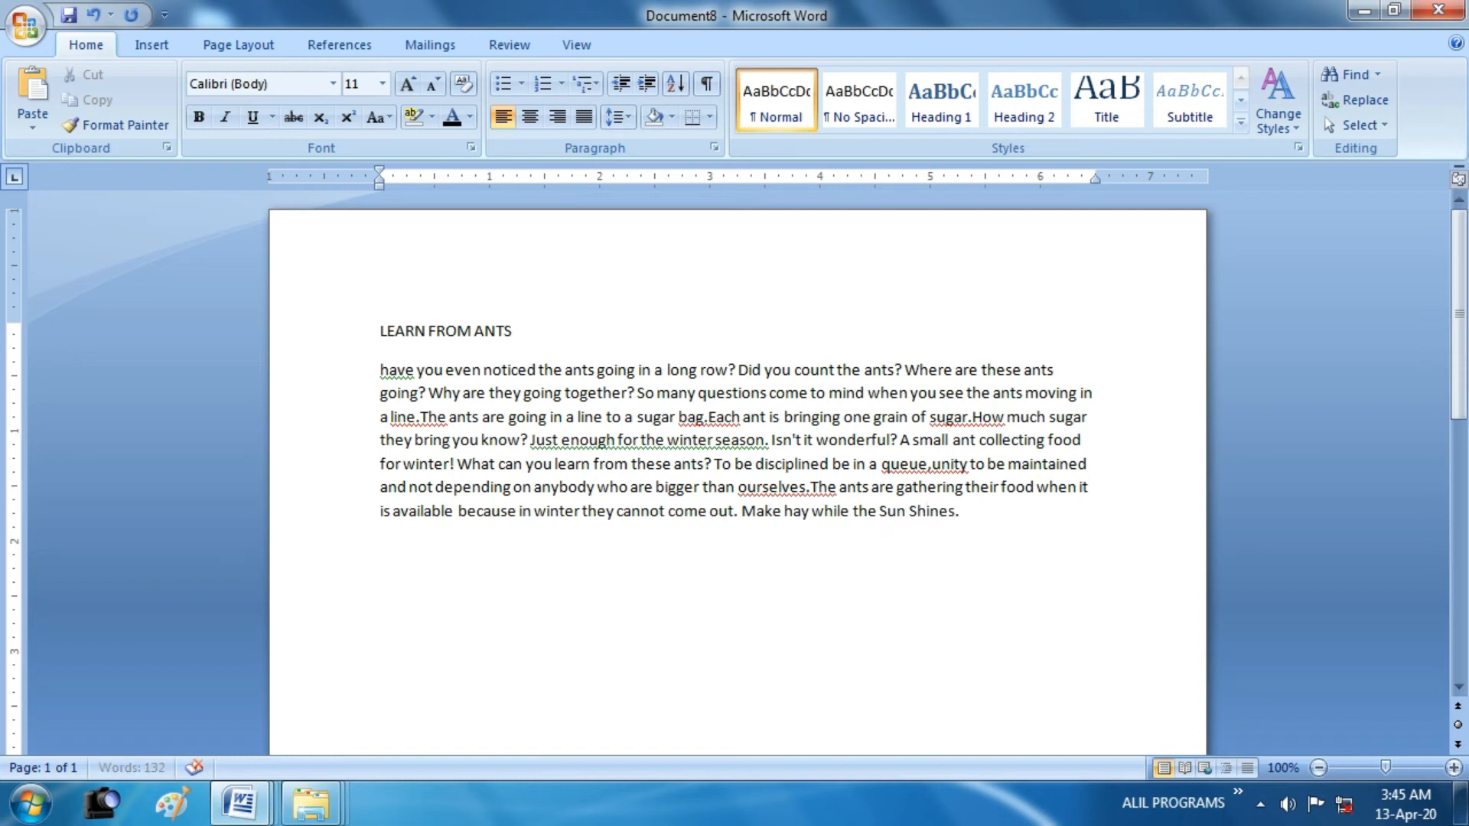
pyautogui.write(' Self-hel')
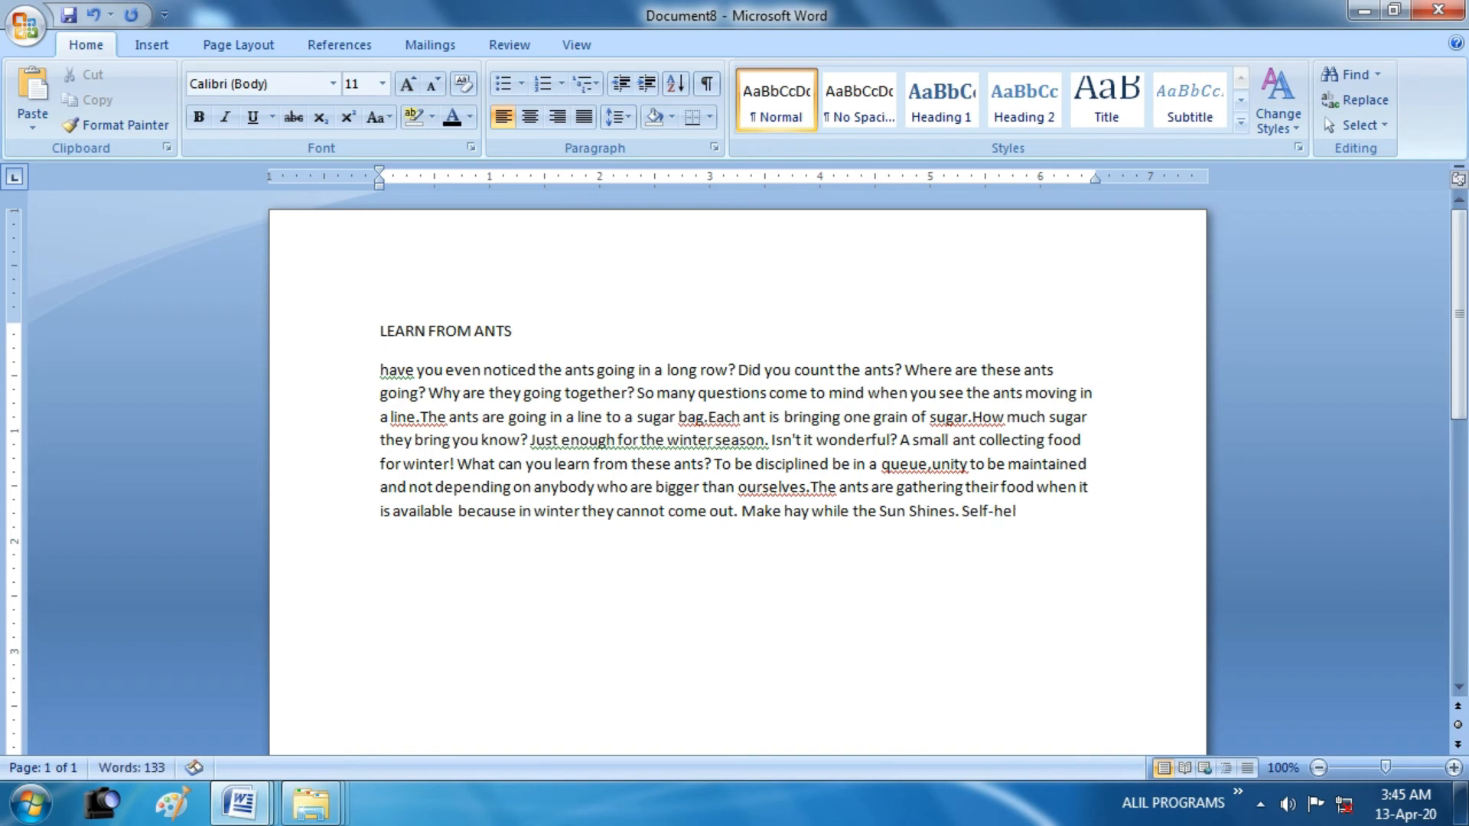
pyautogui.write('p is the best help')
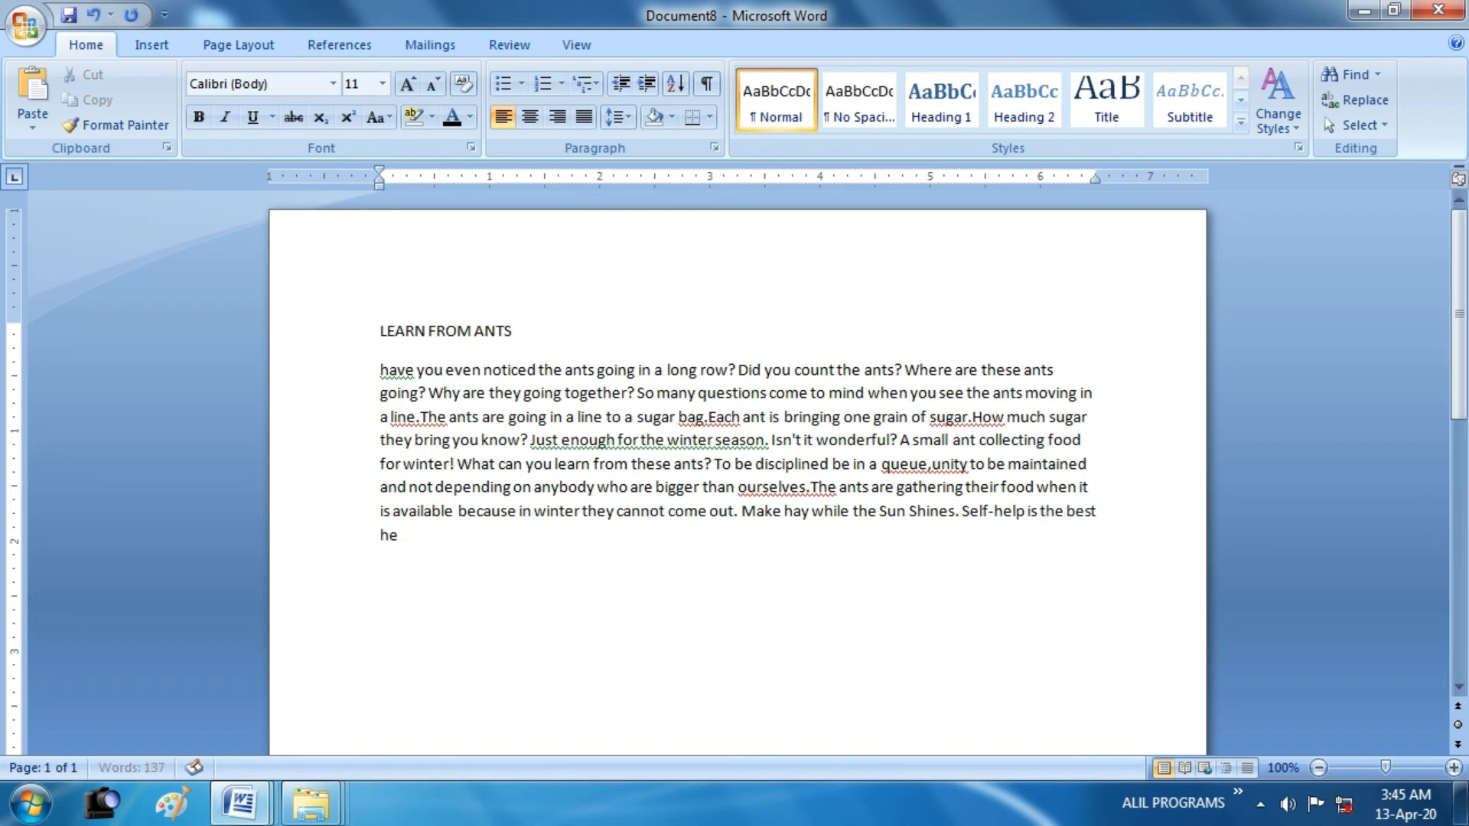
pyautogui.write('.')
# Set the document's paper size to A4 (8.27" x 11.69")
pyautogui.click(250, 44)
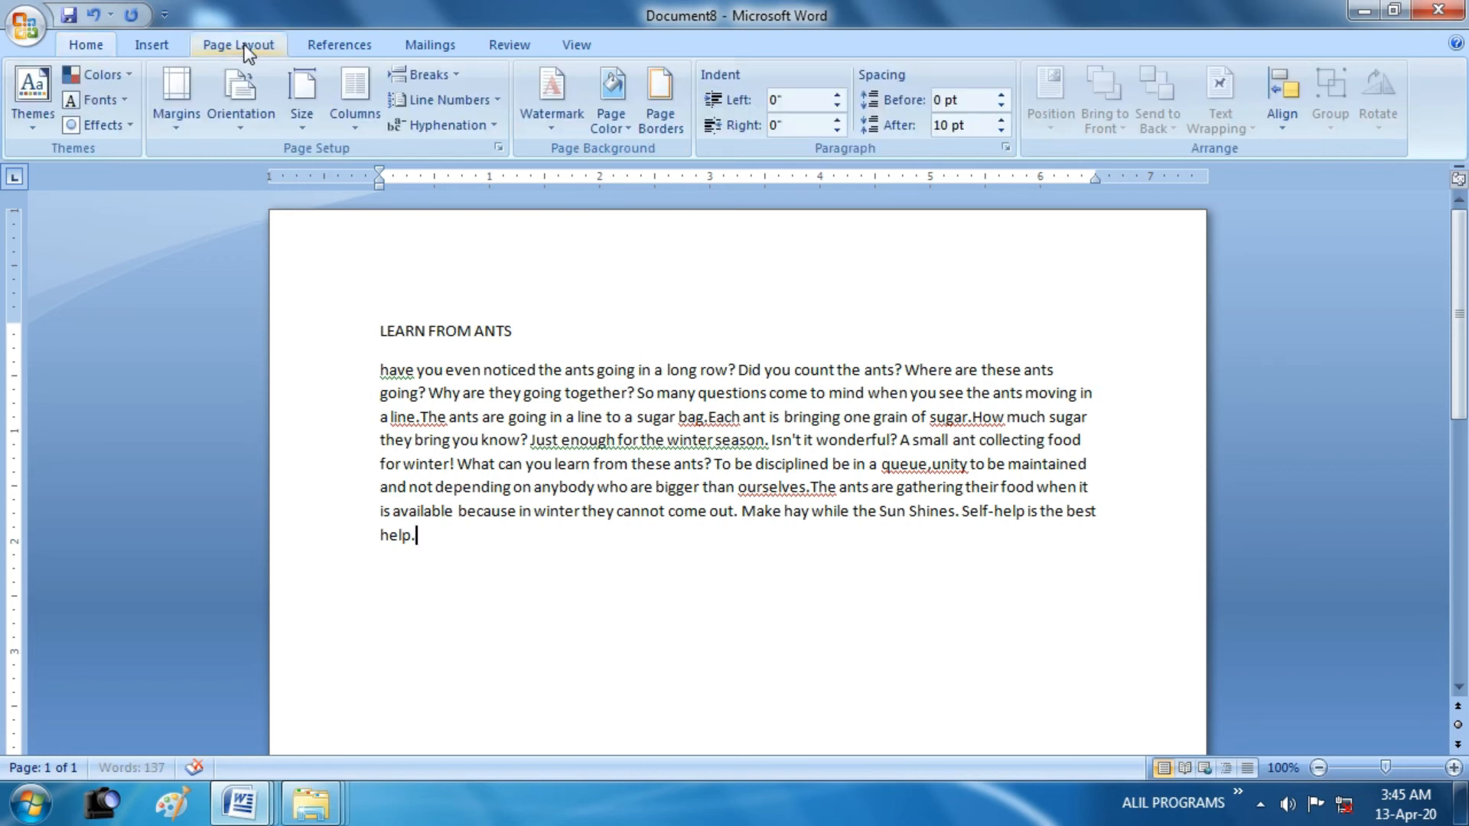
pyautogui.click(299, 122)
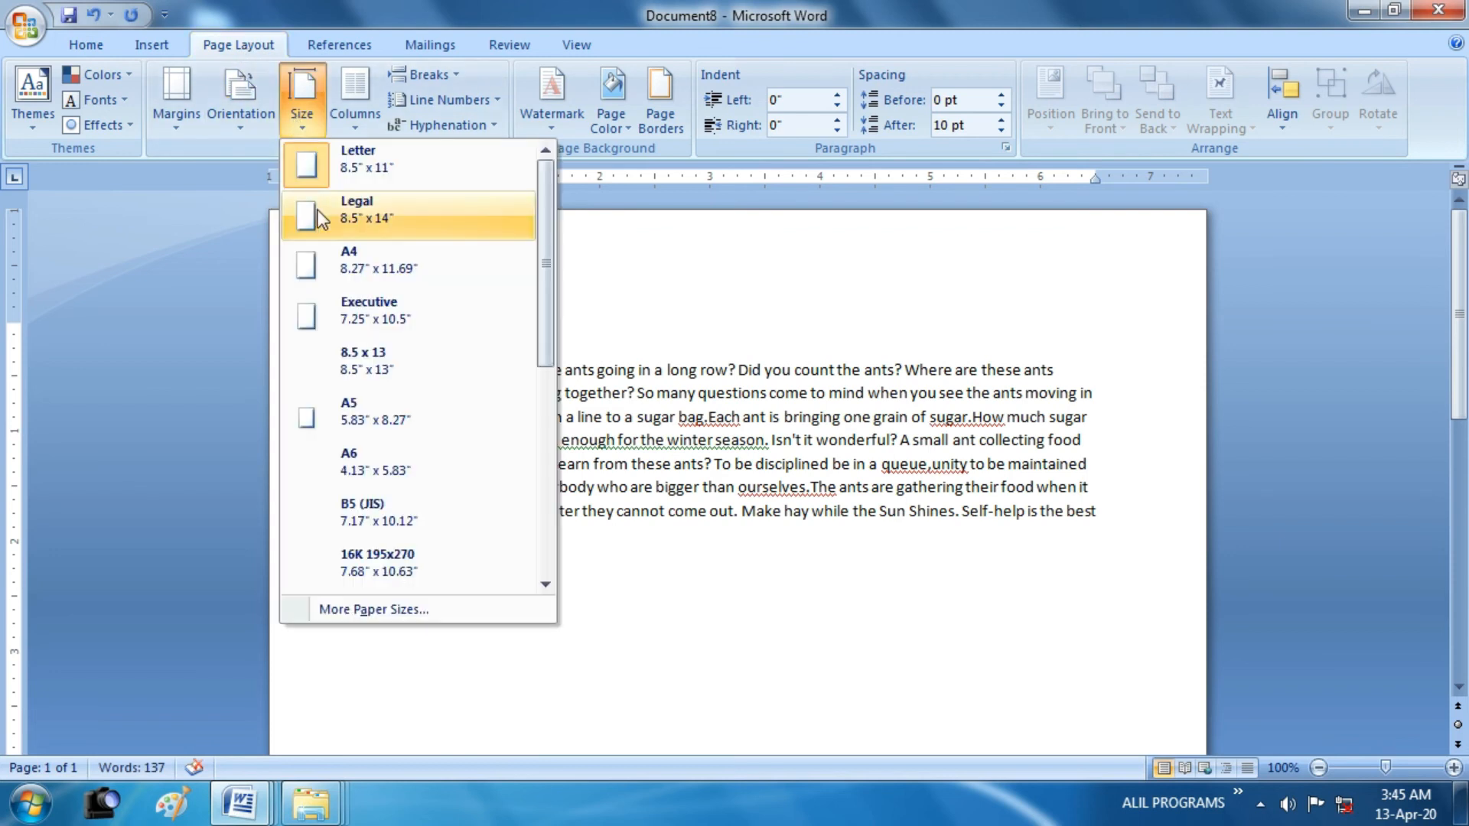
pyautogui.click(328, 263)
# Set the page orientation to Portrait and apply the Normal margins of 1" on all sides
pyautogui.click(249, 127)
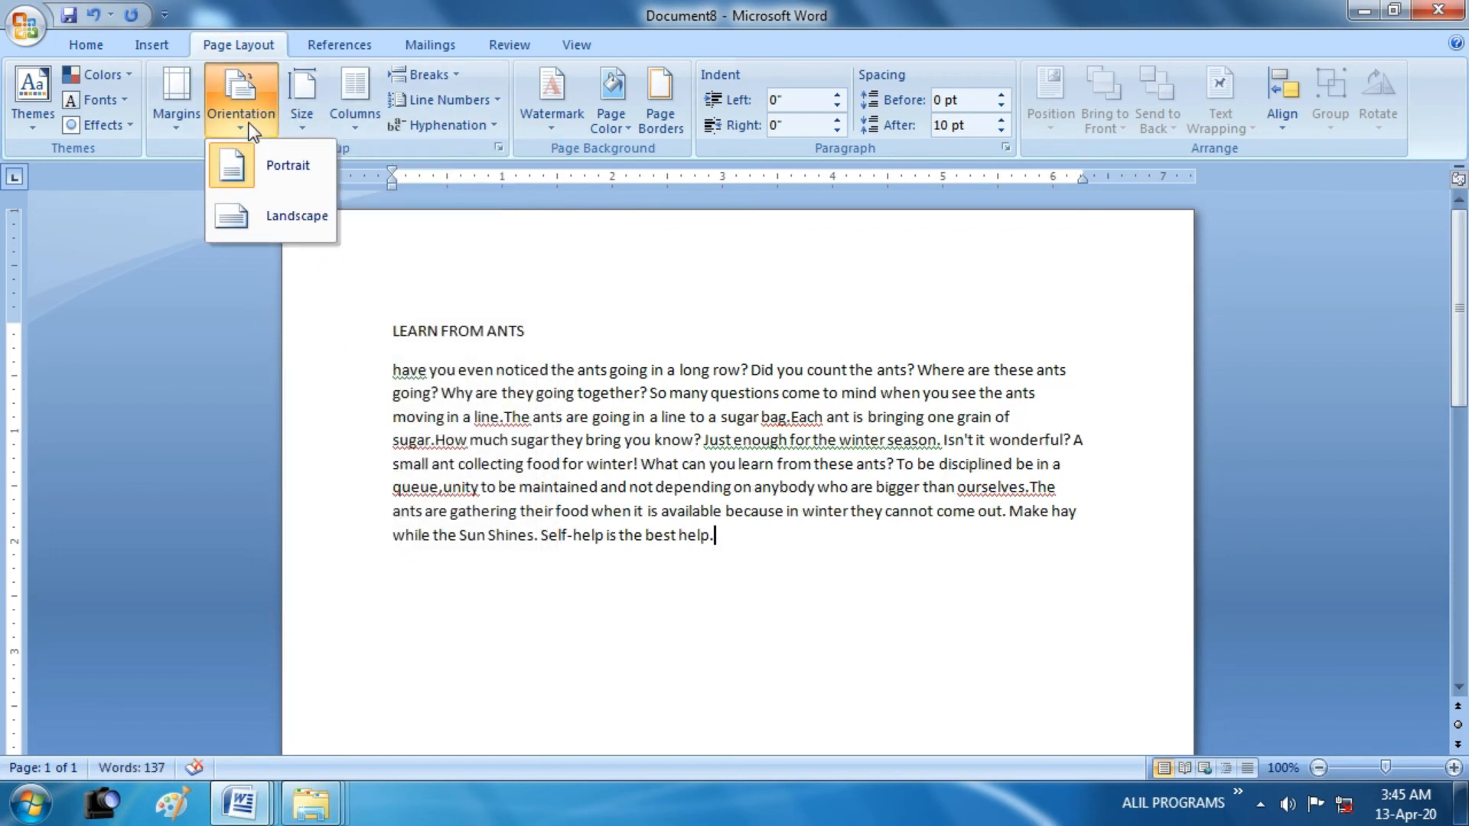
pyautogui.click(245, 159)
pyautogui.click(177, 109)
pyautogui.click(176, 163)
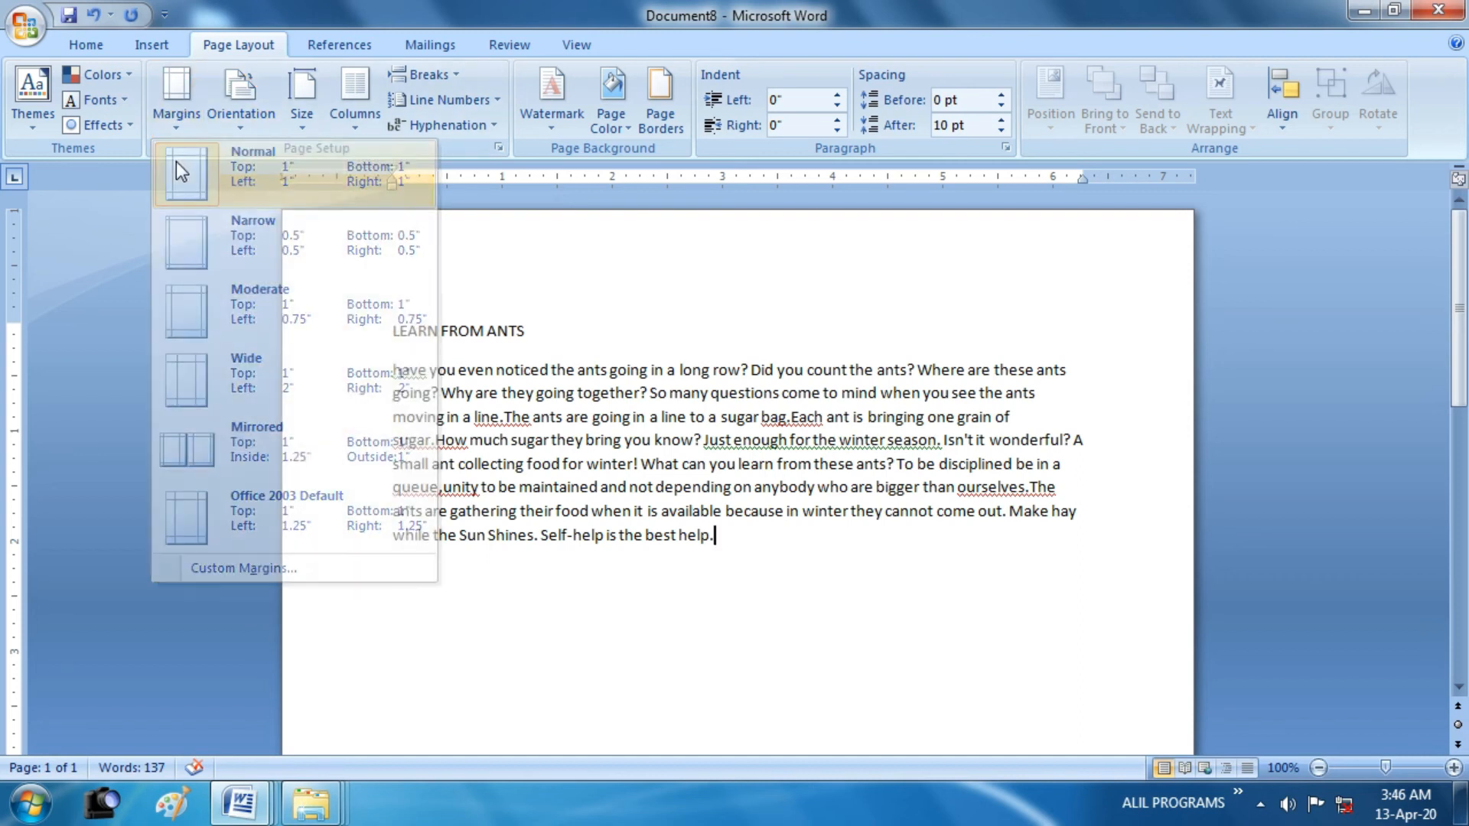
pyautogui.click(90, 45)
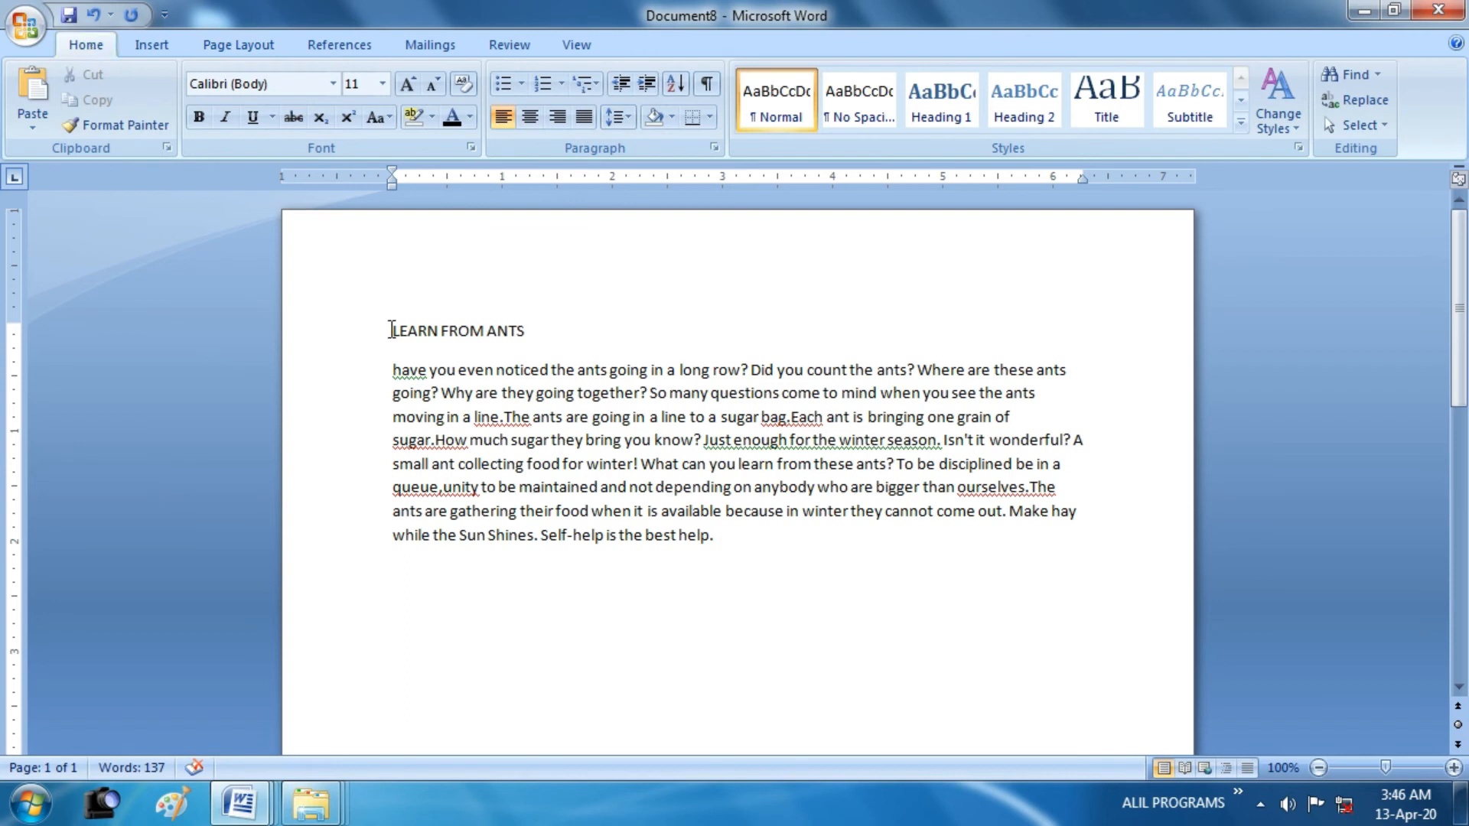
# Set the title and paragraph text to font size 13 and justify them
pyautogui.moveTo(391, 329); pyautogui.dragTo(706, 535)
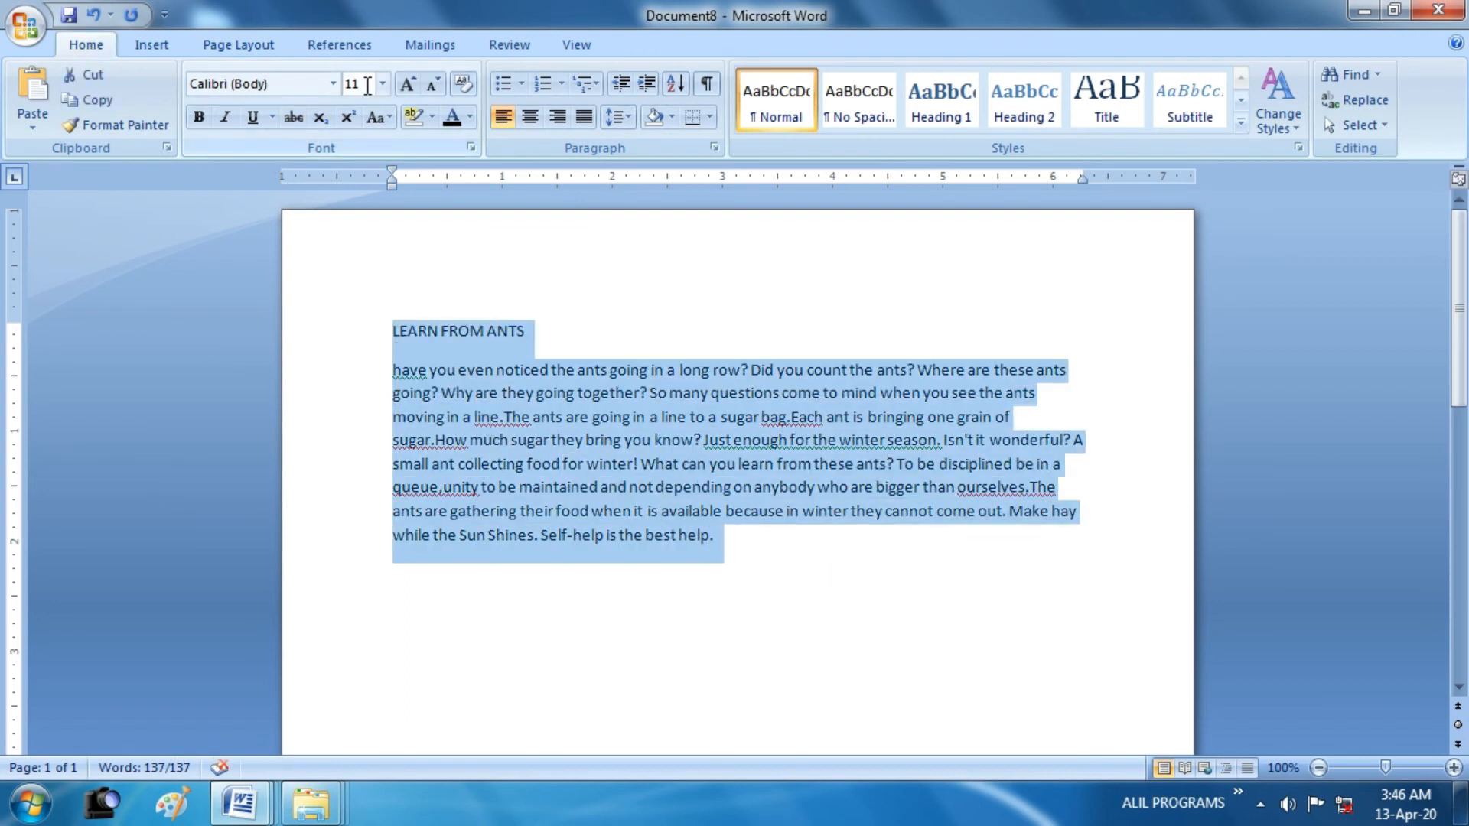
pyautogui.write('13')
pyautogui.press('Return')
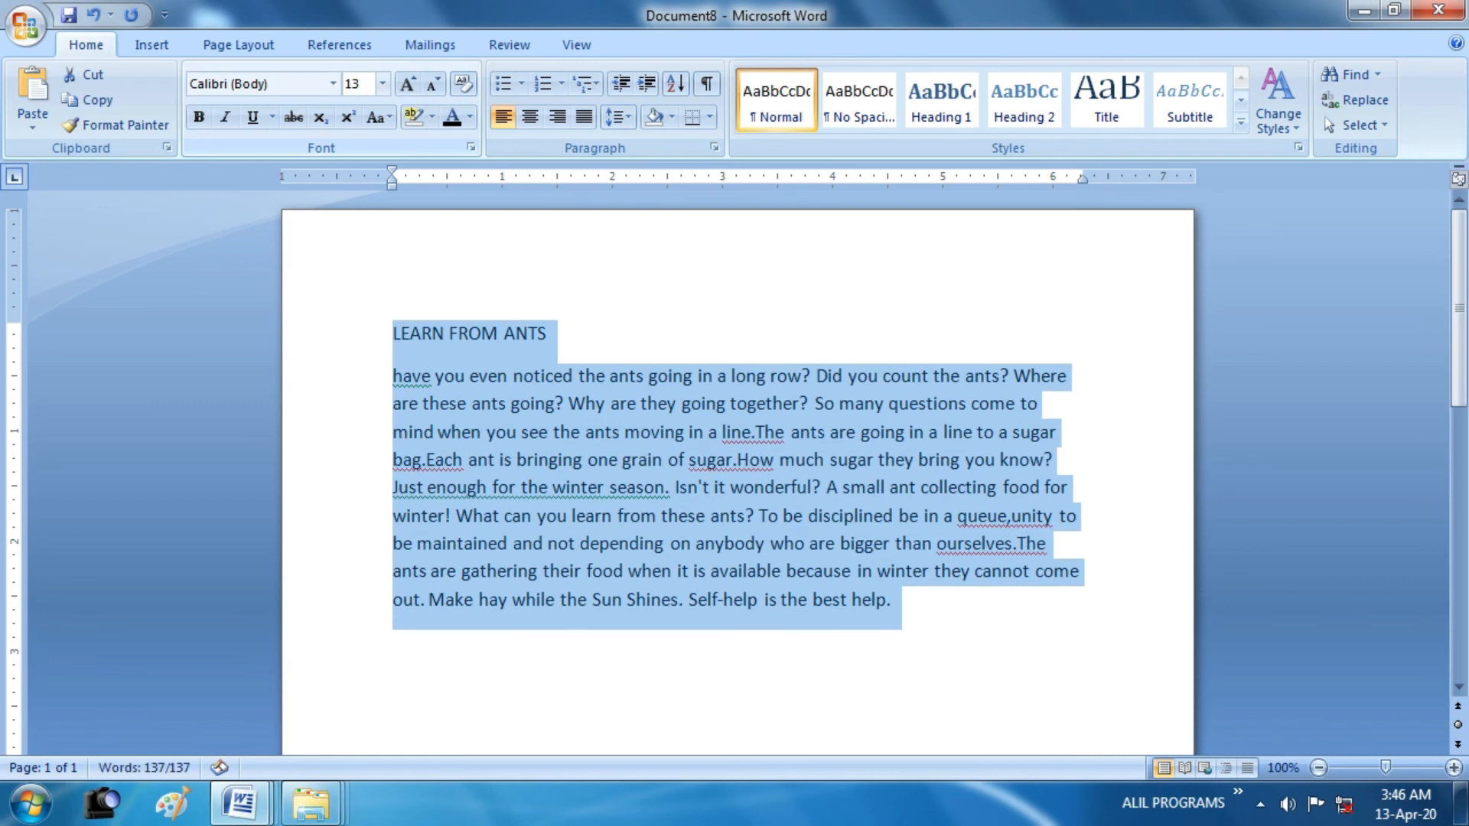
pyautogui.click(586, 116)
# Set the line spacing of the title and paragraph to 1.5 and remove the space after paragraphs
pyautogui.click(616, 116)
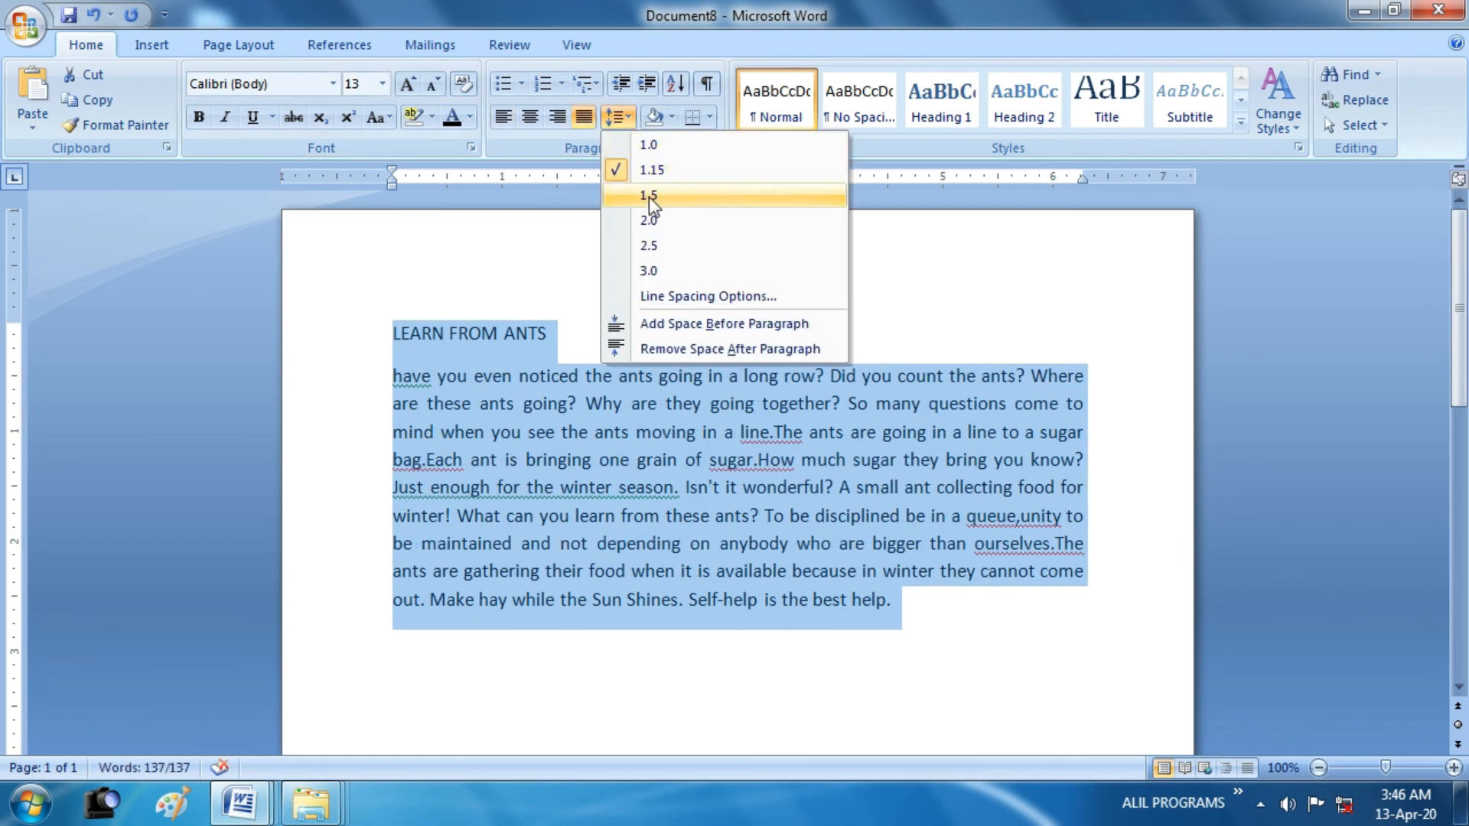
pyautogui.click(649, 196)
pyautogui.click(616, 116)
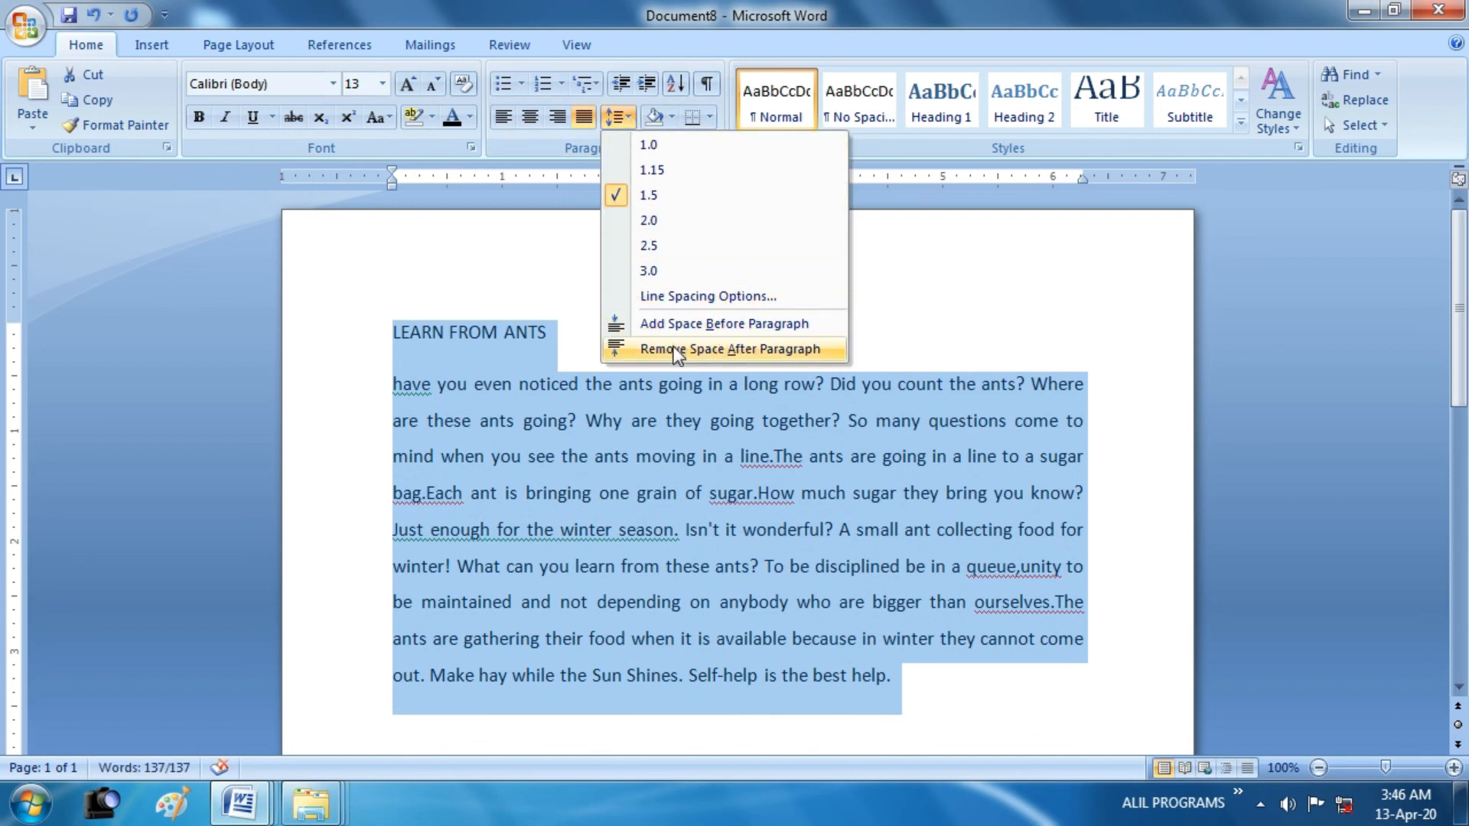
pyautogui.click(784, 351)
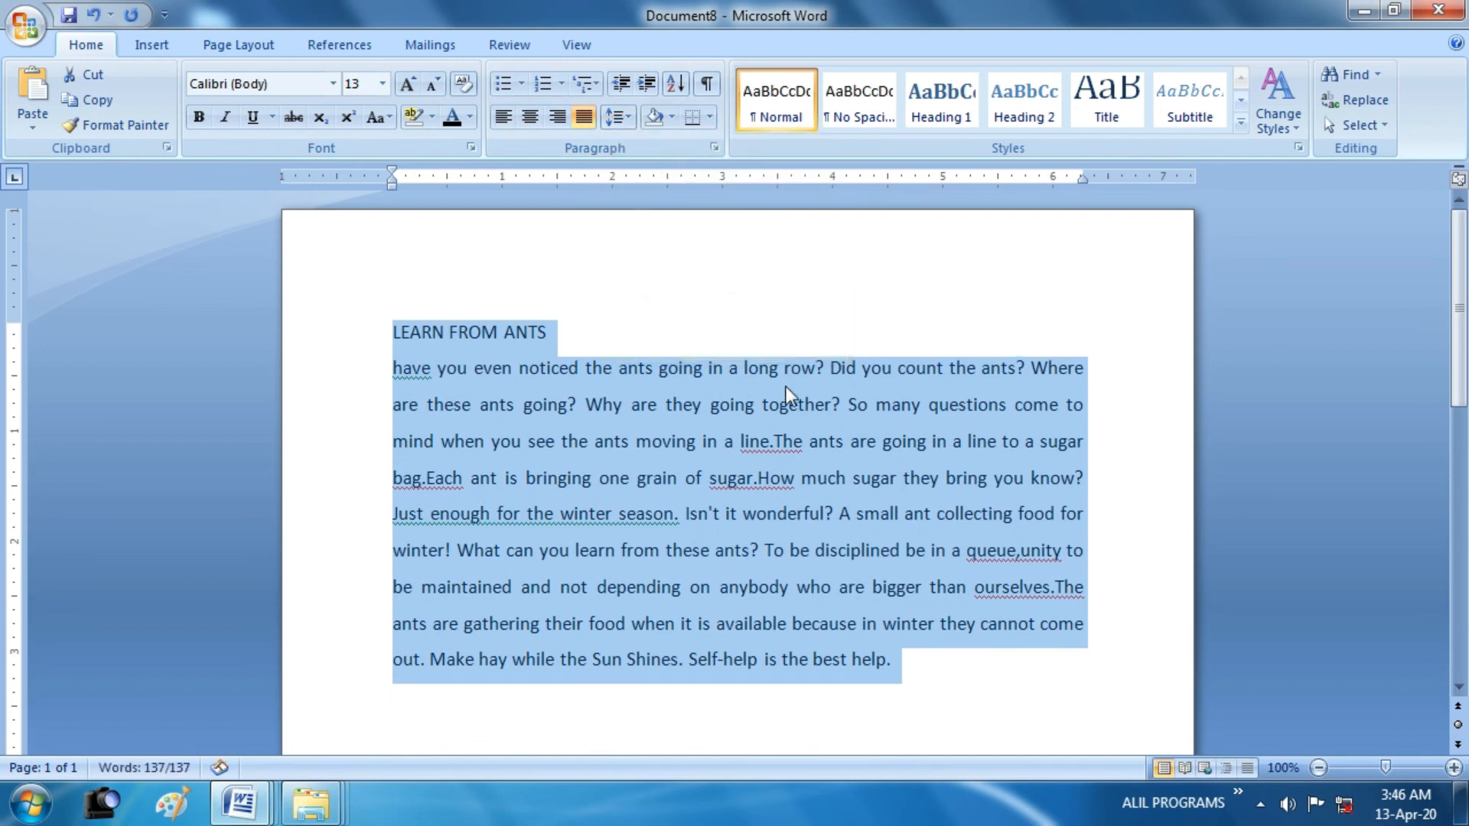
pyautogui.click(759, 441)
# Centre the title "LEARN FROM ANTS" and make it bold and underlined
pyautogui.moveTo(553, 339); pyautogui.dragTo(361, 325)
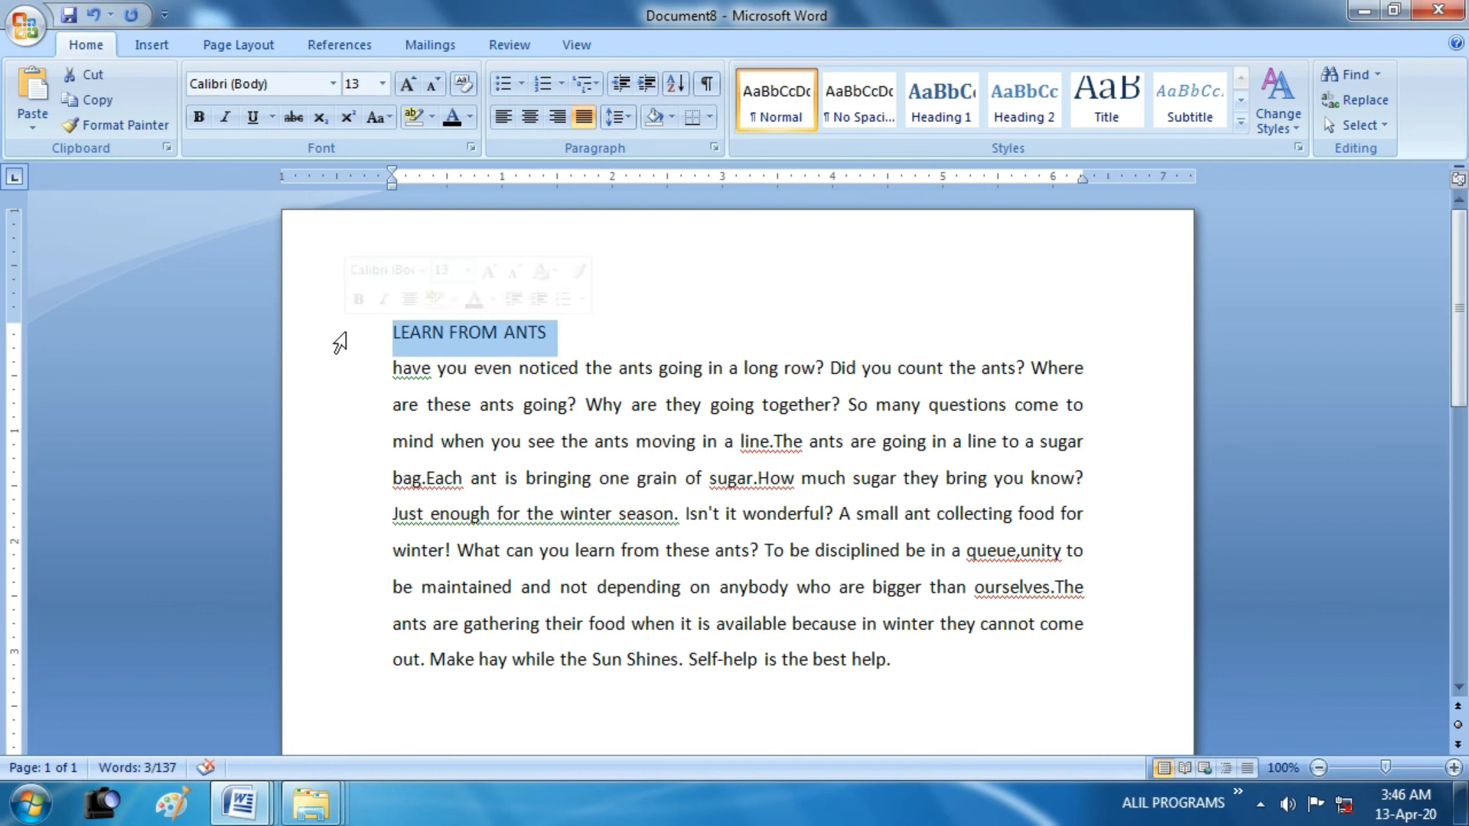
pyautogui.click(529, 116)
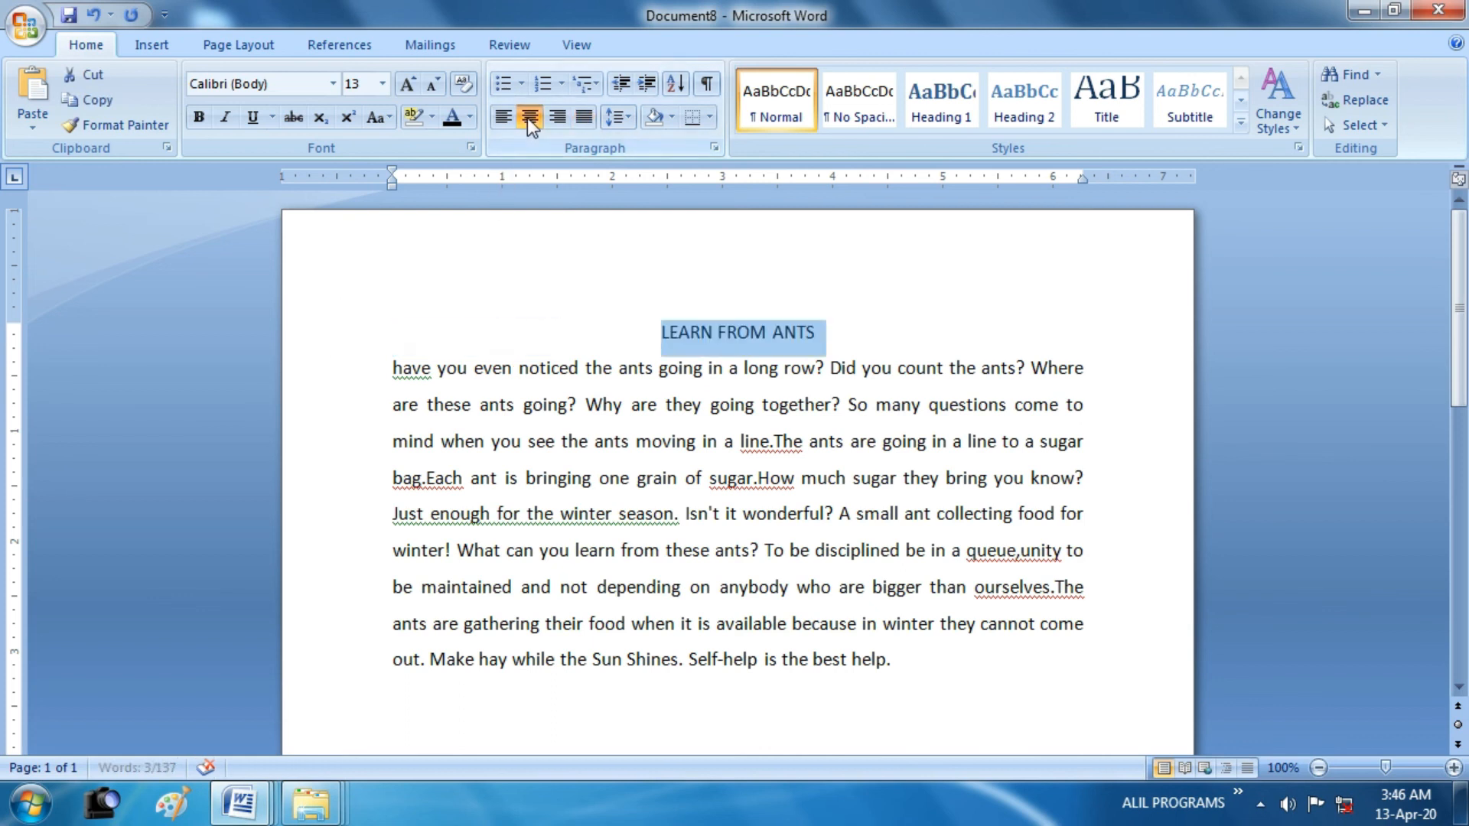
pyautogui.click(198, 117)
pyautogui.click(263, 118)
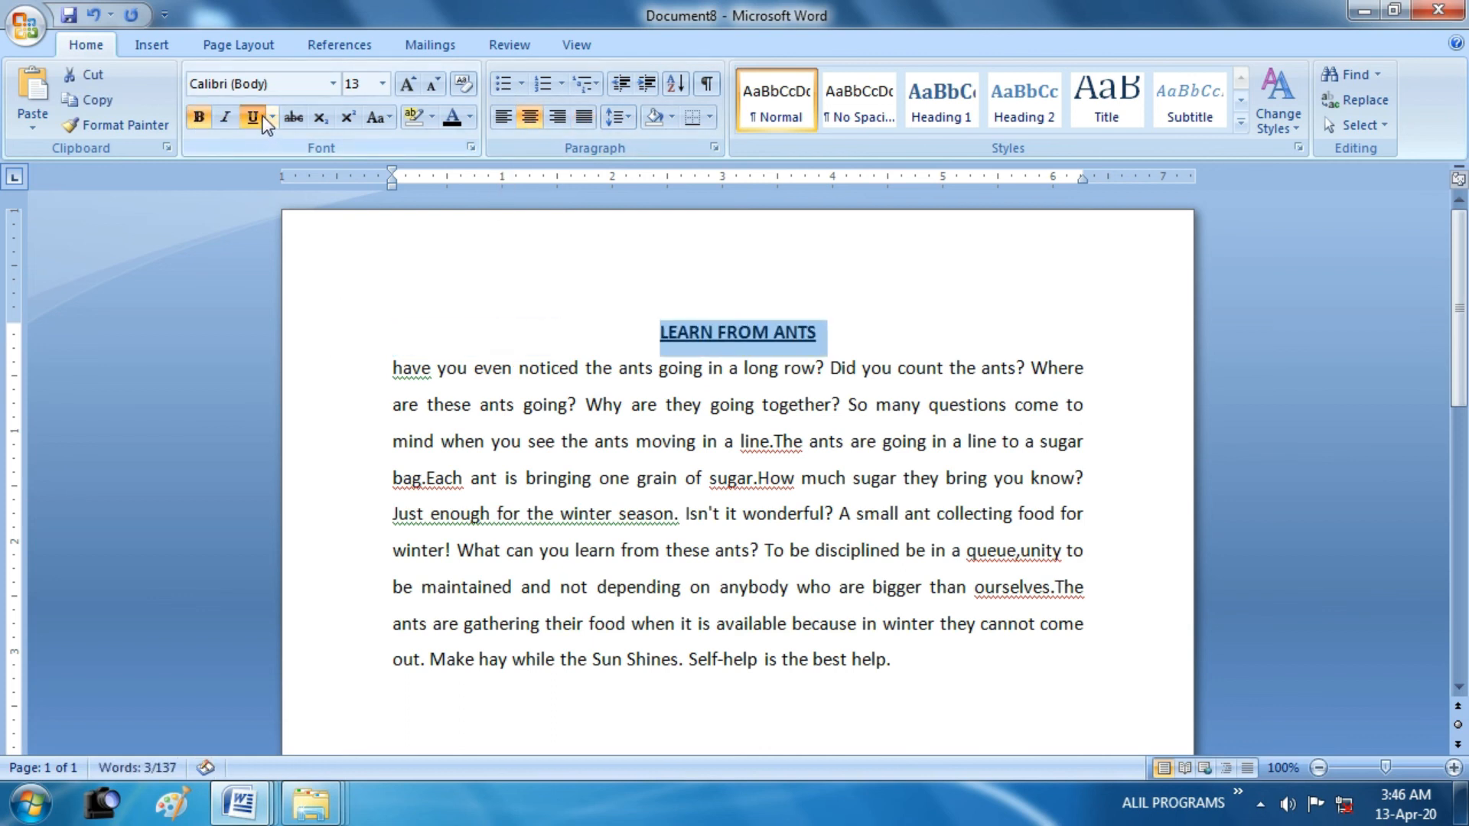
# Capitalize the paragraph's first word to "Have" and indent its first line with a tab
pyautogui.click(402, 403)
pyautogui.press('Delete')
pyautogui.write('H')
pyautogui.press('Left')
pyautogui.press('Tab')
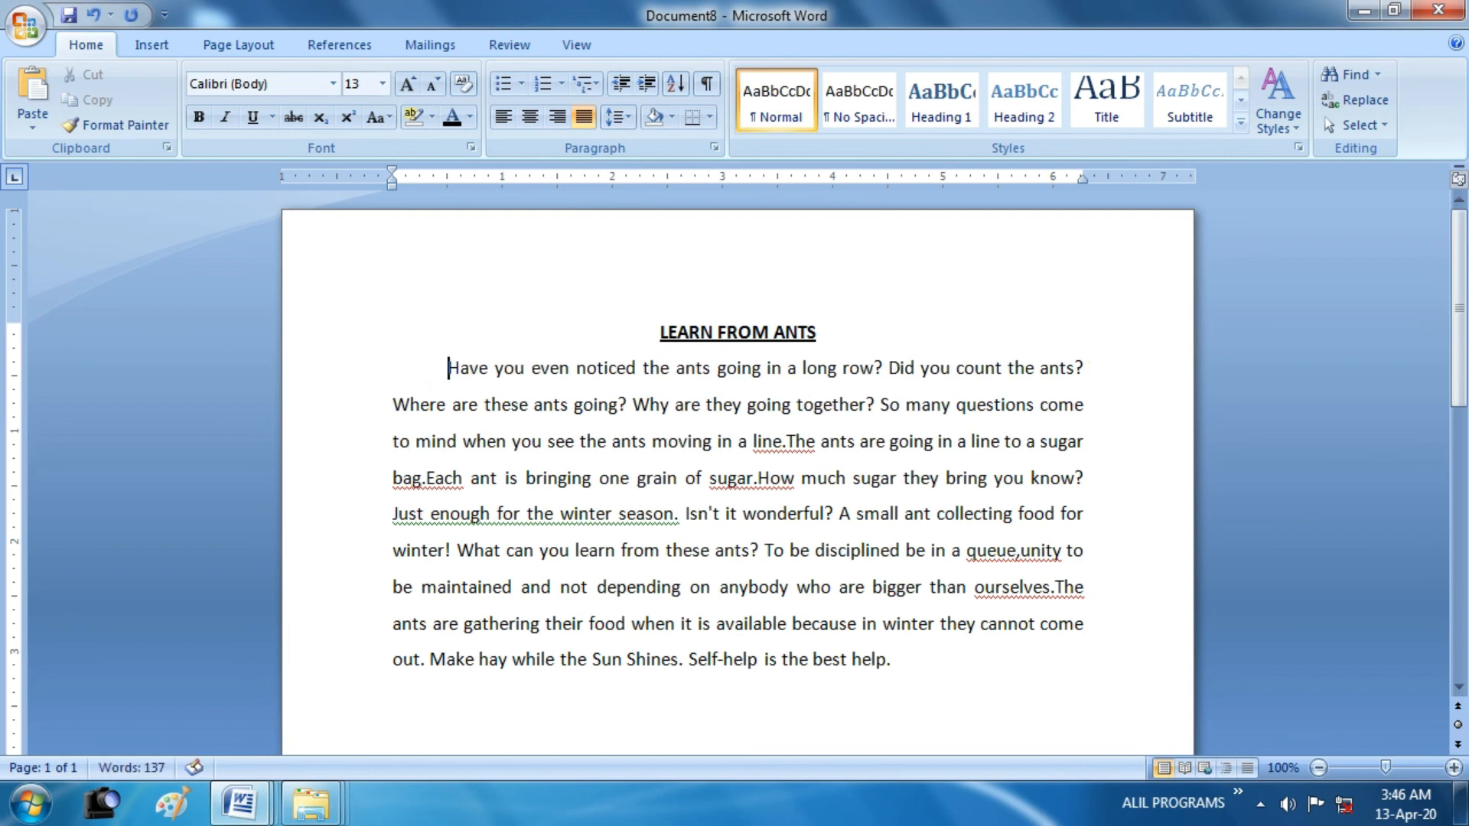
# Accept the suggested spacing corrections "line. The", "bag. Each" and "sugar. How" in the paragraph
pyautogui.rightClick(784, 443)
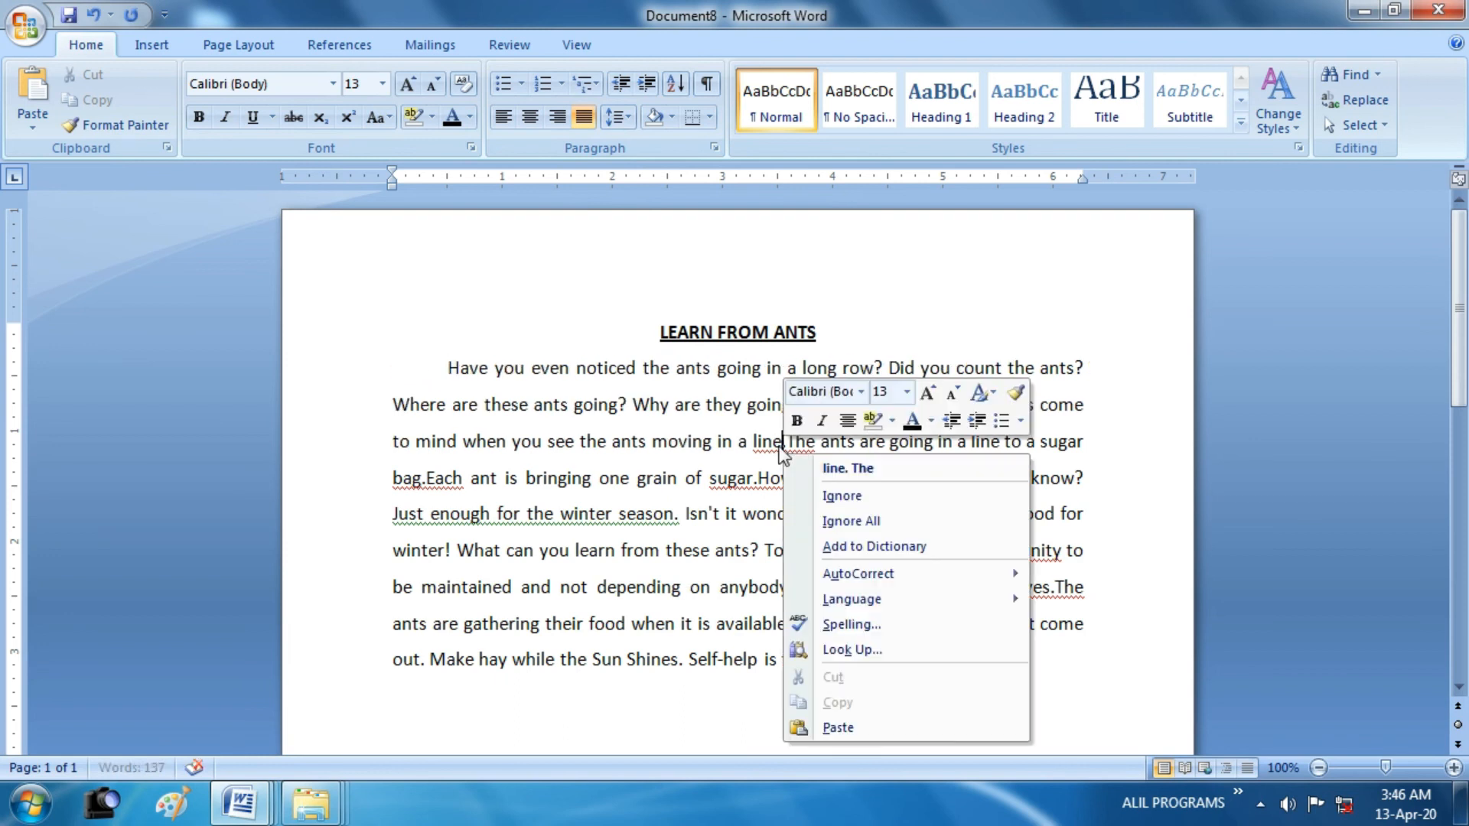
pyautogui.click(814, 462)
pyautogui.rightClick(482, 494)
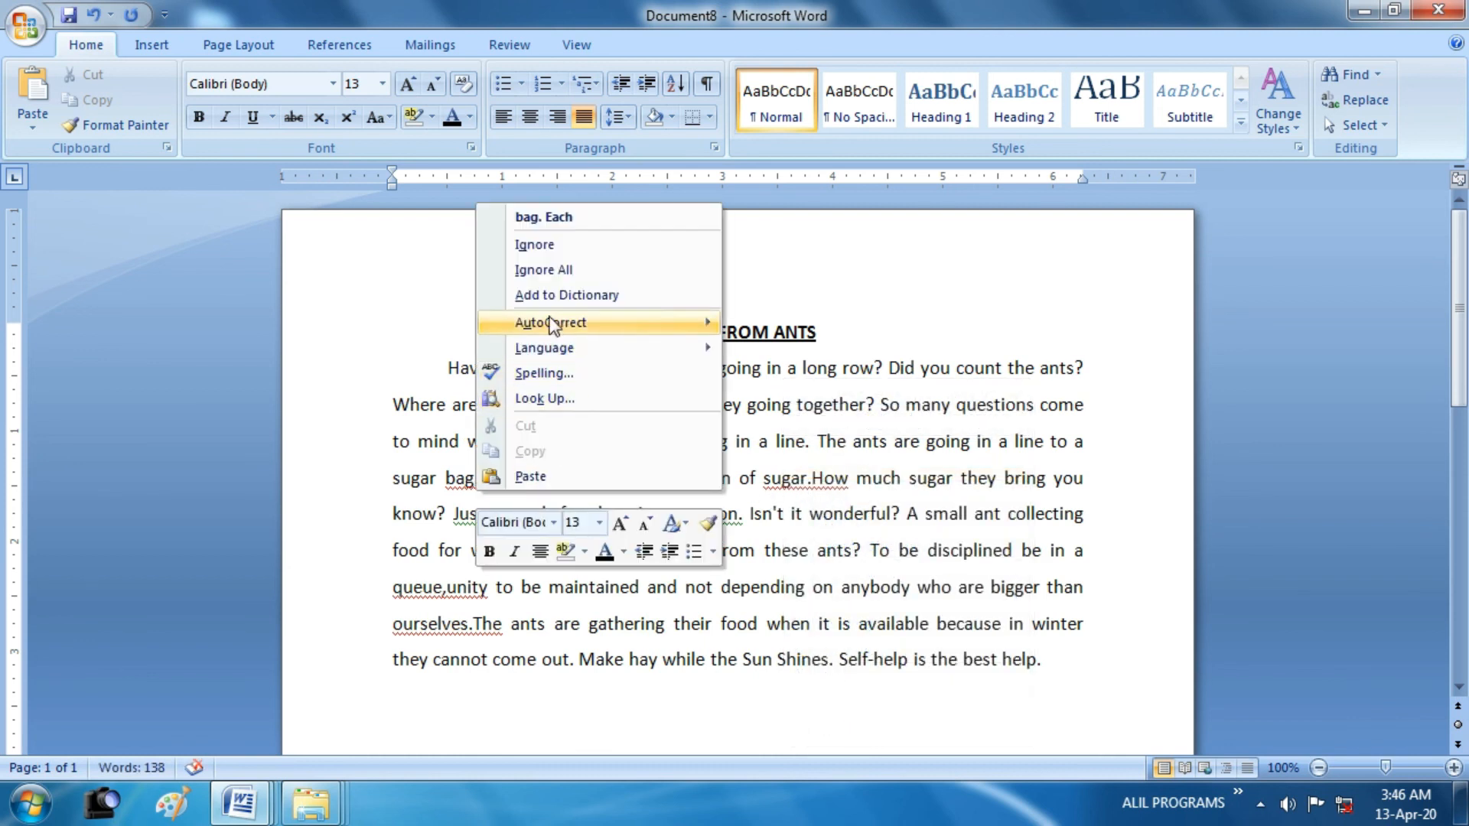
pyautogui.click(545, 219)
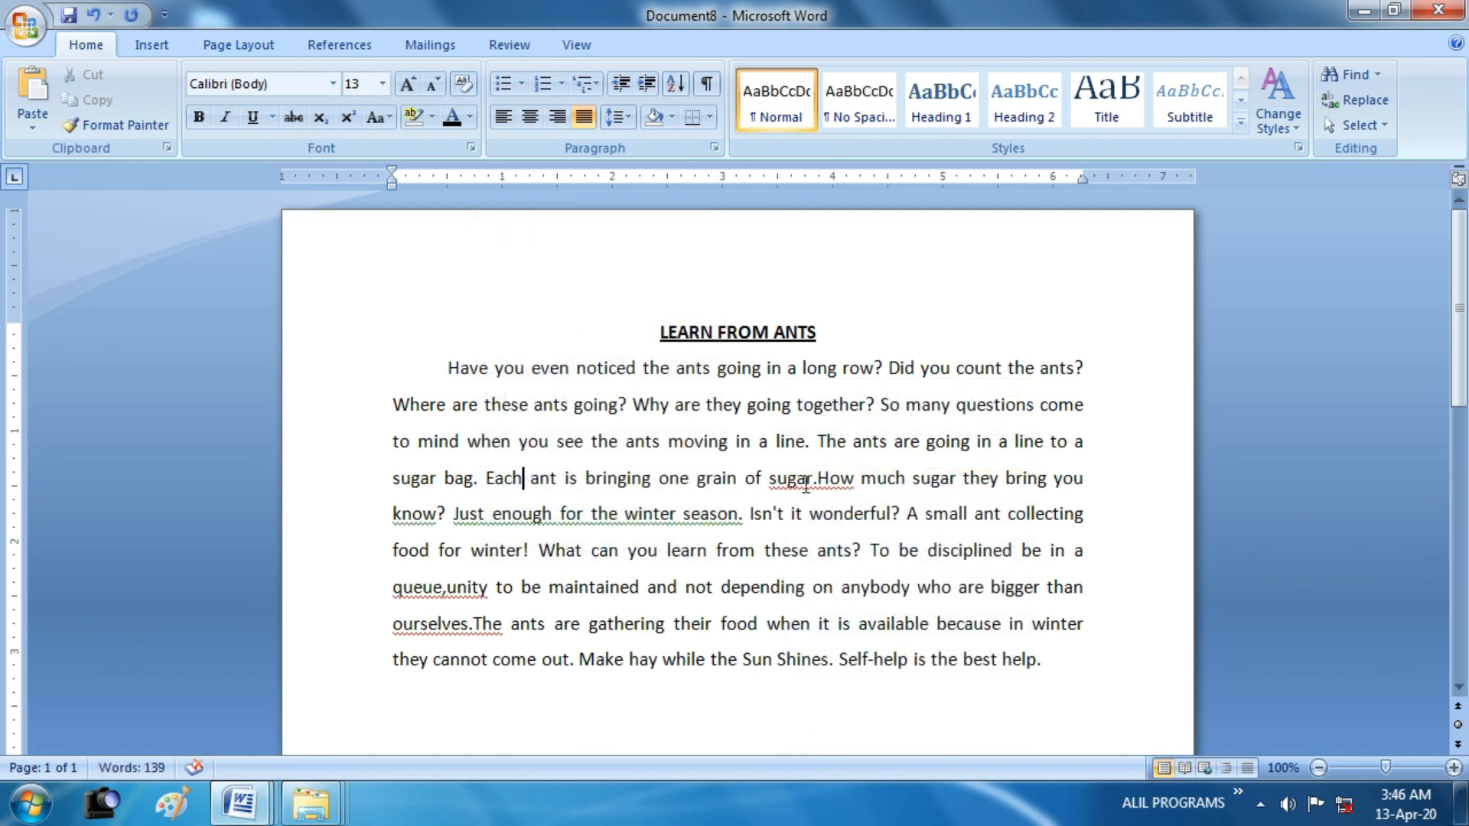
pyautogui.rightClick(736, 496)
pyautogui.press('Escape')
pyautogui.rightClick(805, 482)
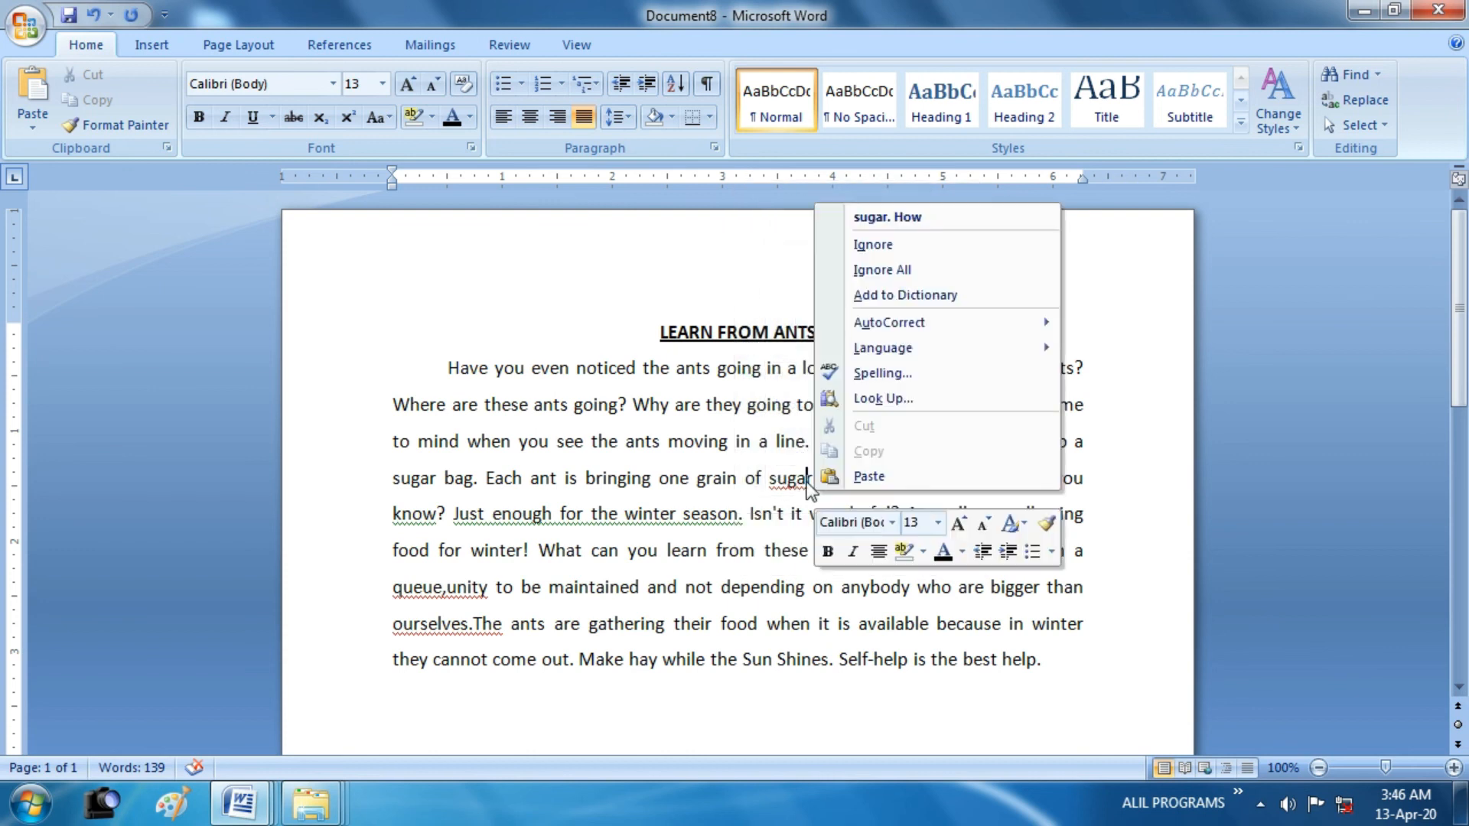
pyautogui.click(887, 217)
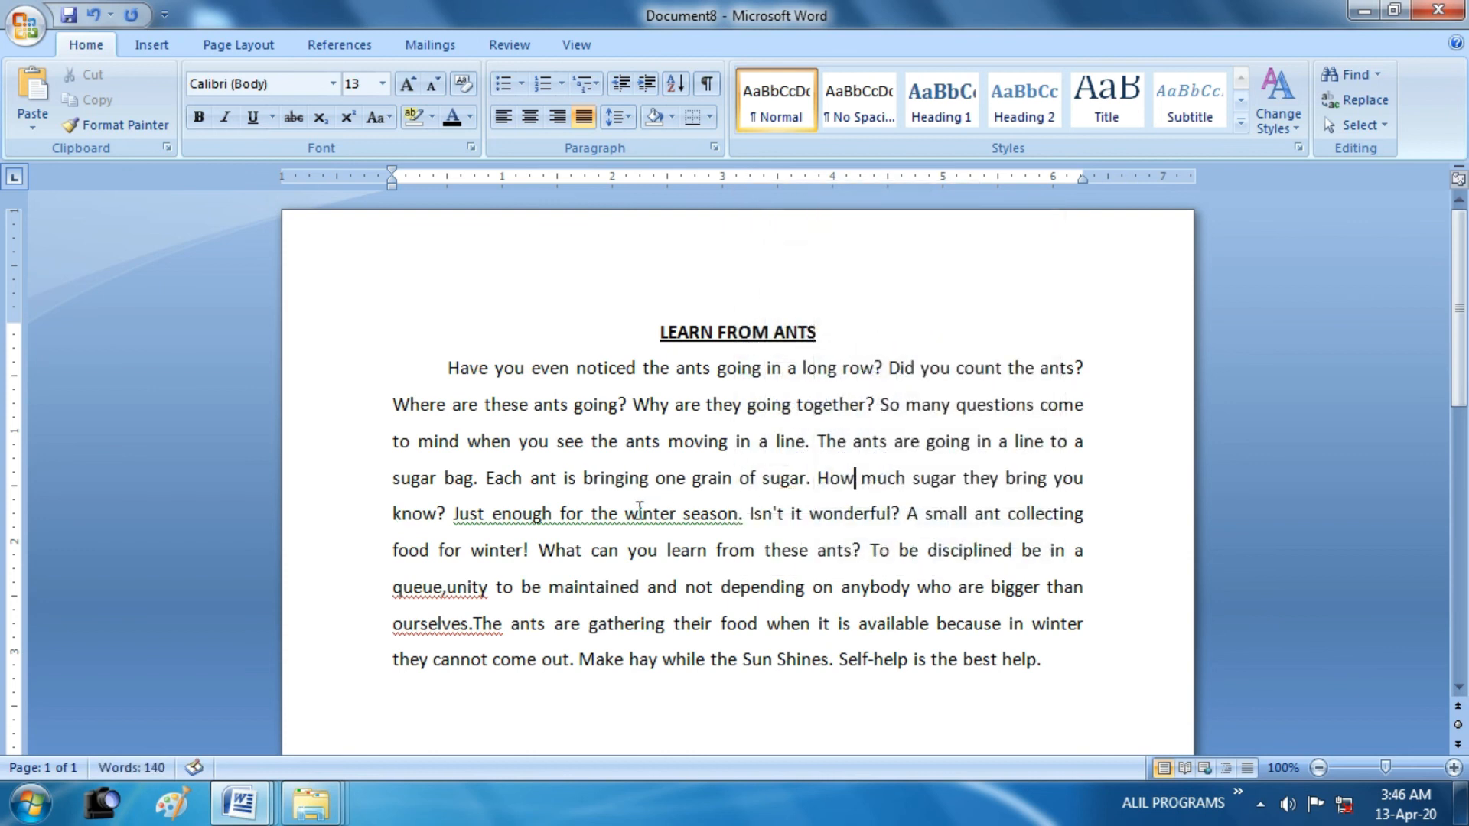
# Ignore the grammar flag on "Just enough for the winter season." and accept the spacing corrections "queue, unity" and "ourselves. The"
pyautogui.rightClick(675, 522)
pyautogui.click(728, 562)
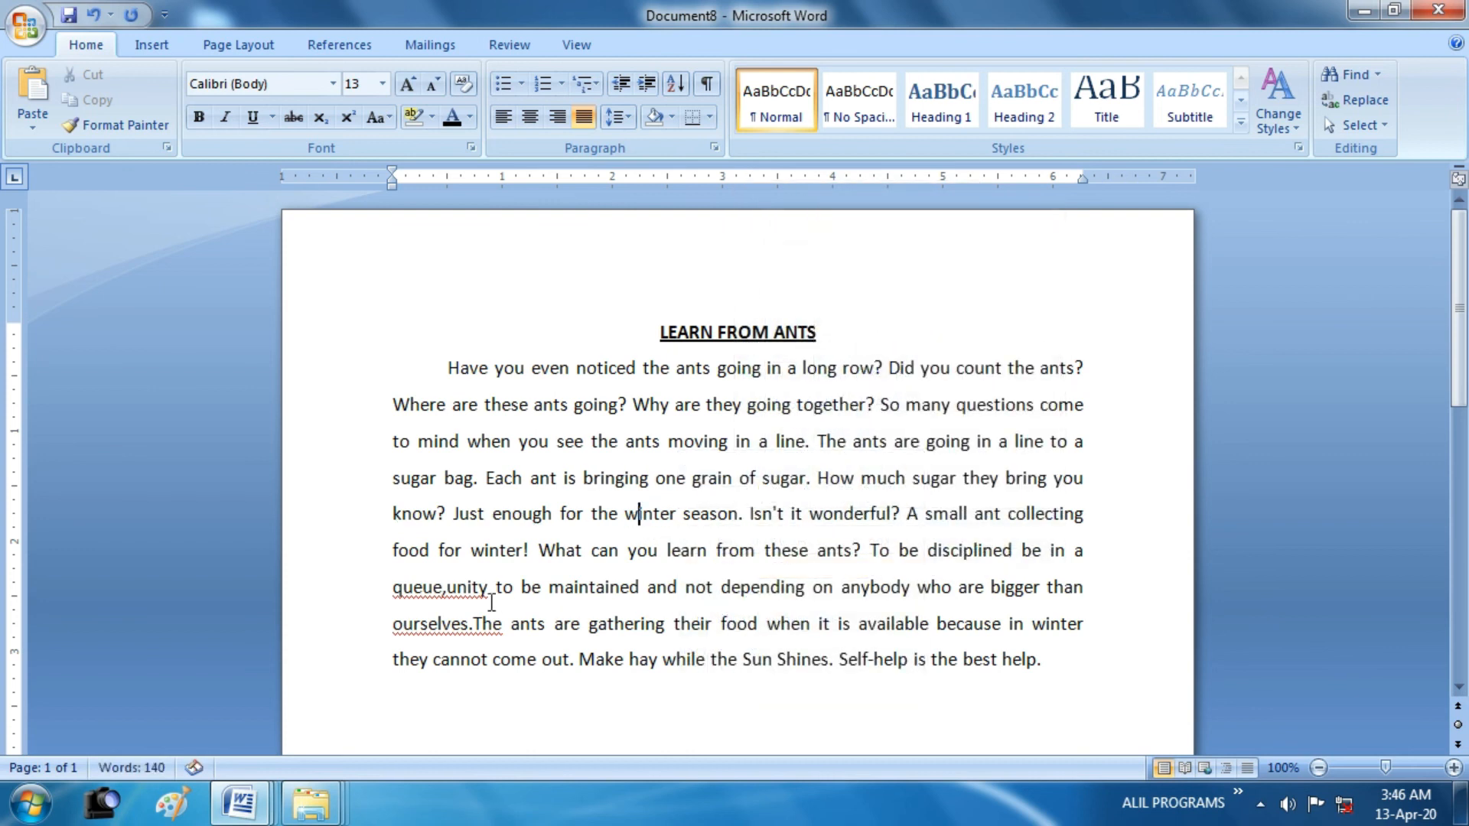
pyautogui.rightClick(441, 593)
pyautogui.click(486, 329)
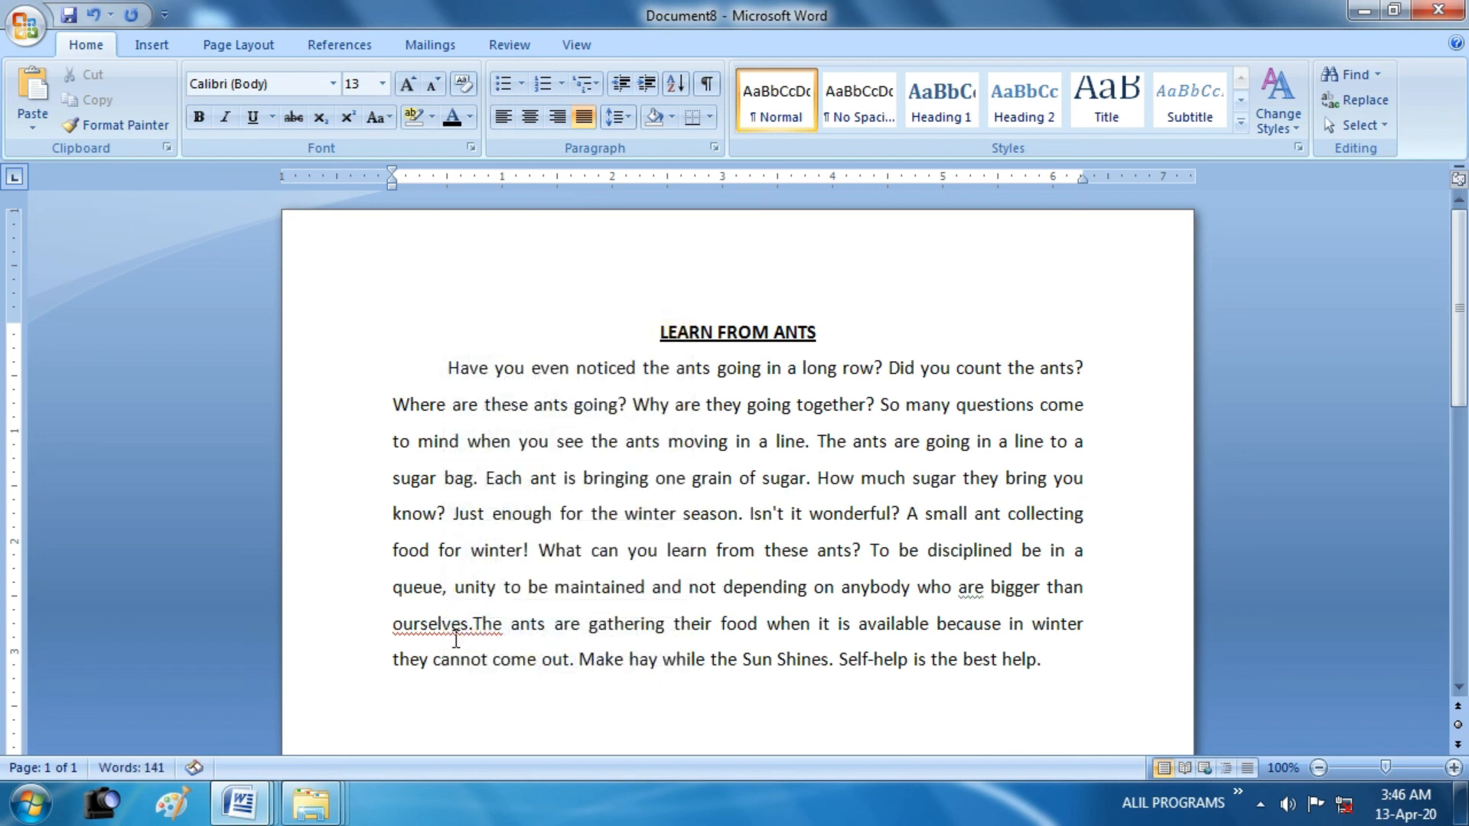
pyautogui.rightClick(455, 623)
pyautogui.click(550, 363)
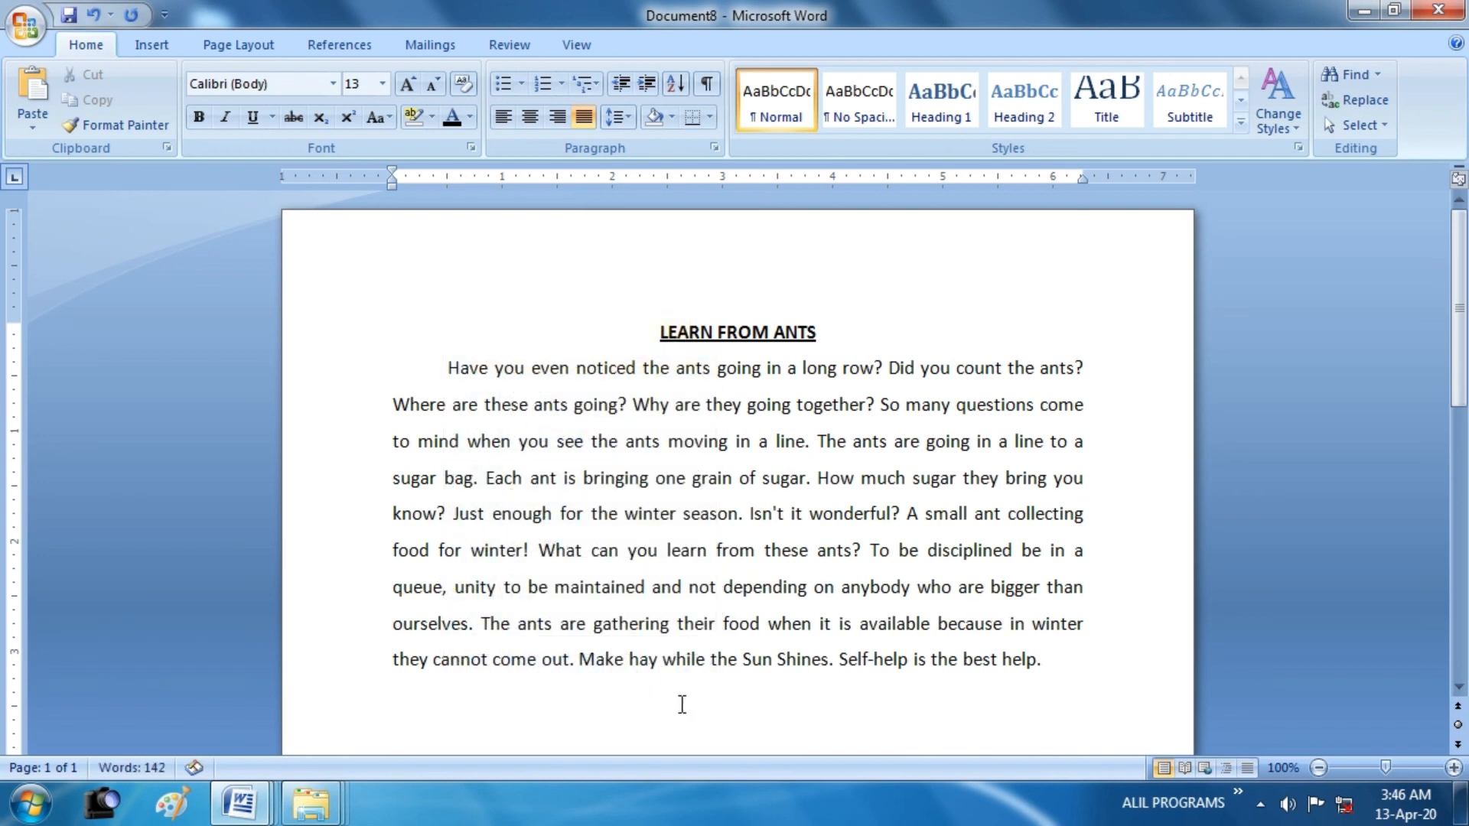